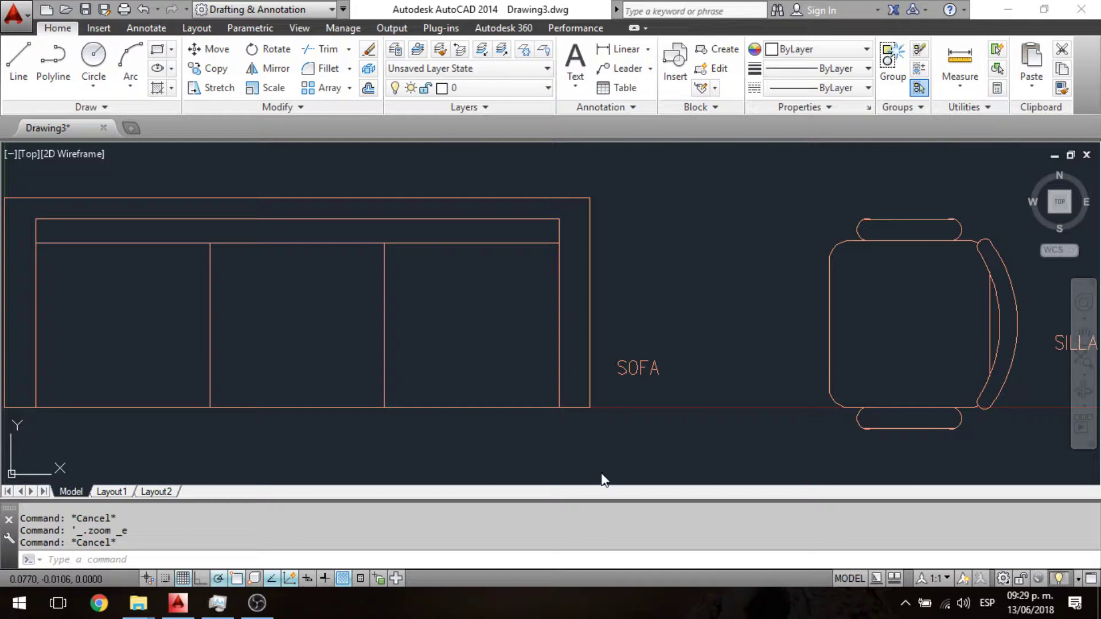
Inspect the sofa block's attribute values, including CATALOGO and DESCRIPCION, in the attribute editor
click(635, 401)
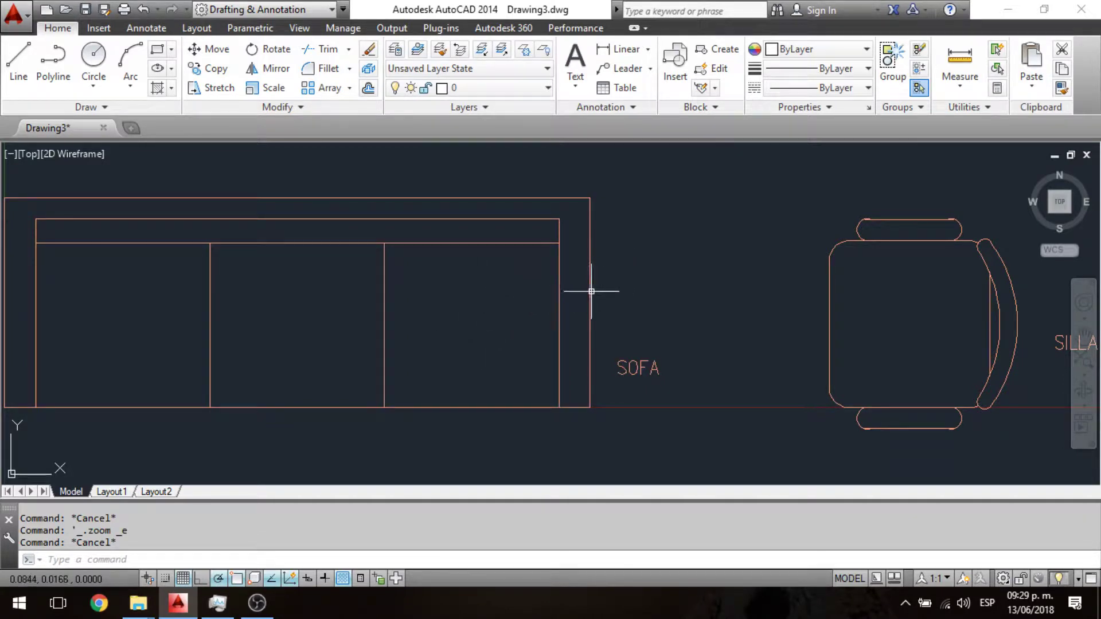
double_click(591, 291)
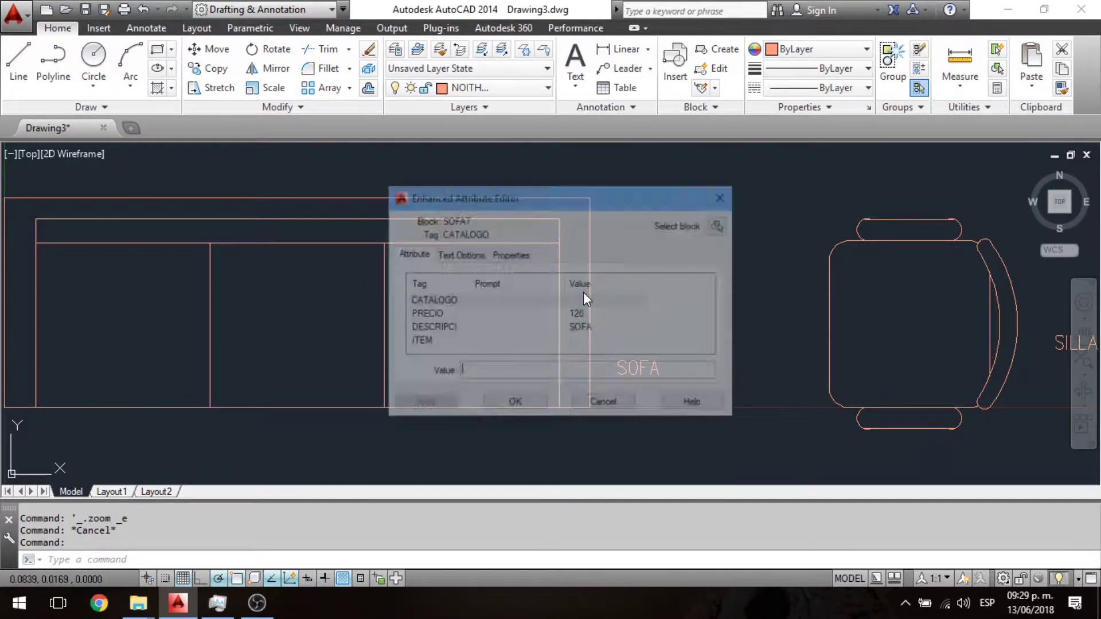
drag(523, 204, 454, 194)
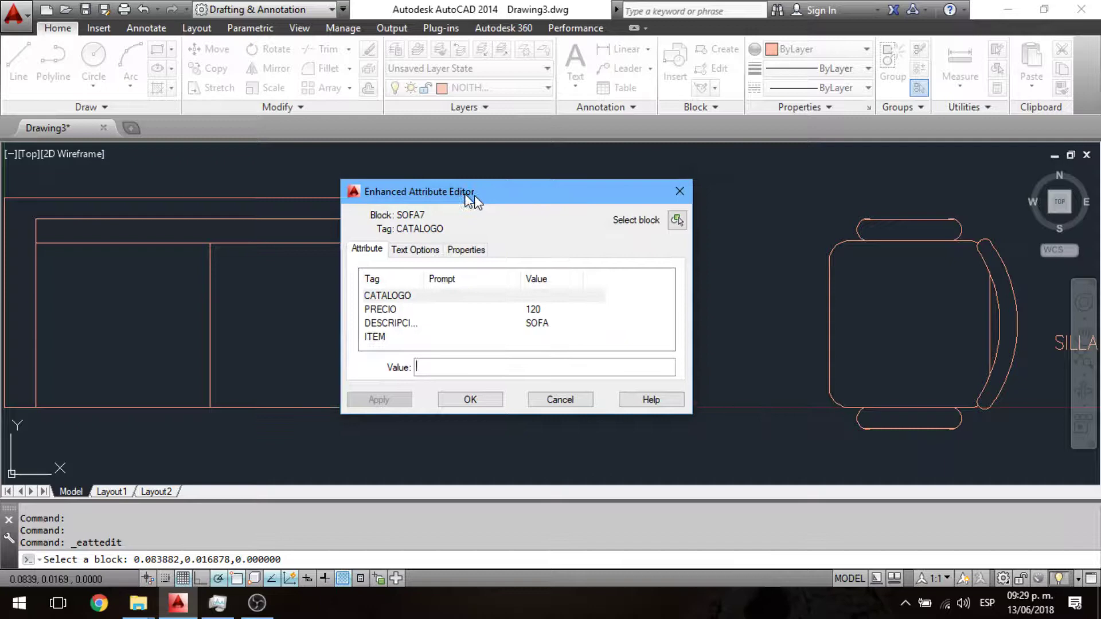
click(385, 293)
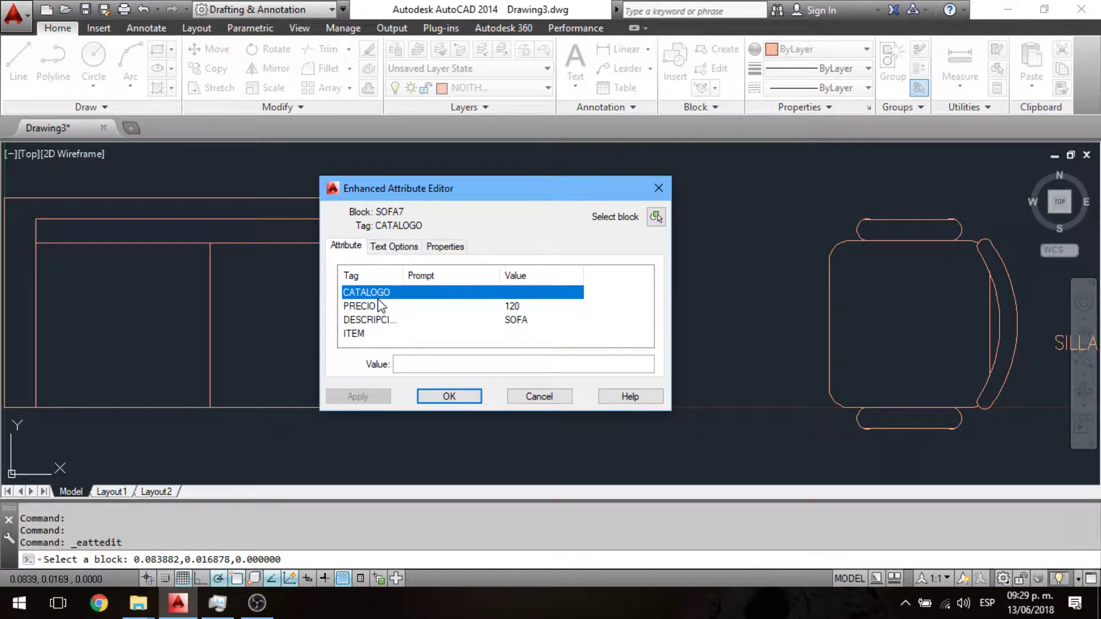
click(378, 306)
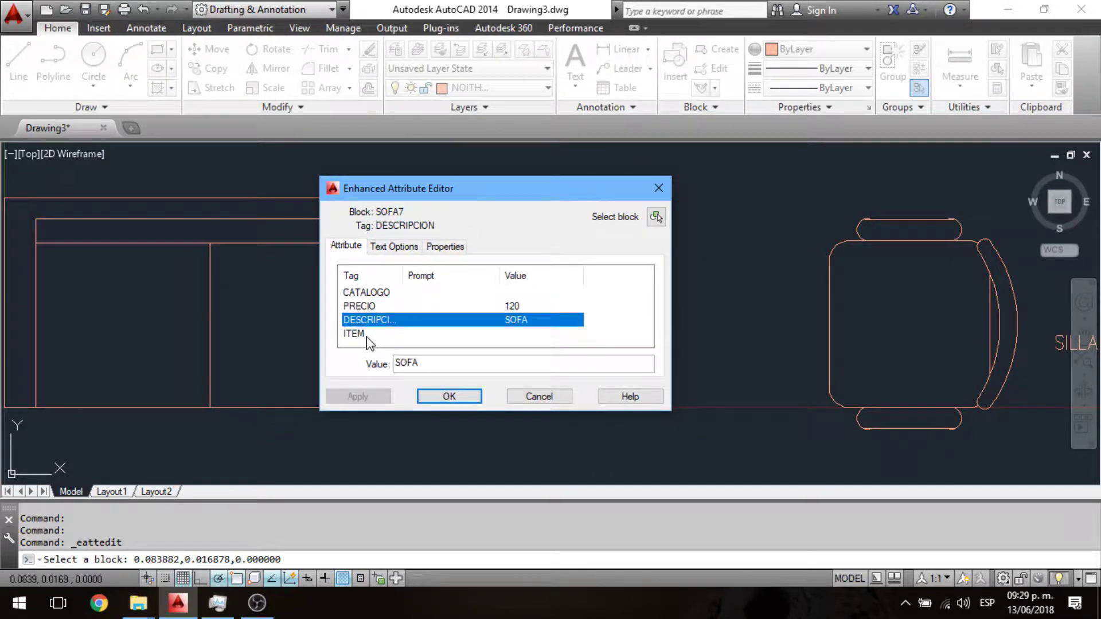
click(367, 334)
key(Return)
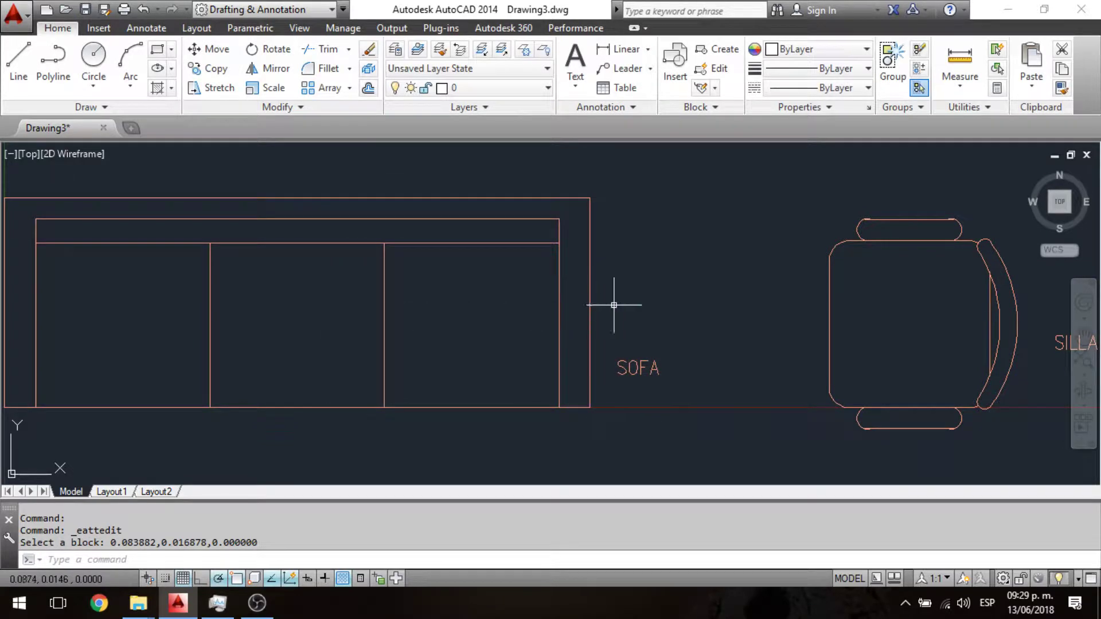
Check the chair block's attribute values, including ITEM, then close its editor
middle_drag(642, 314, 591, 317)
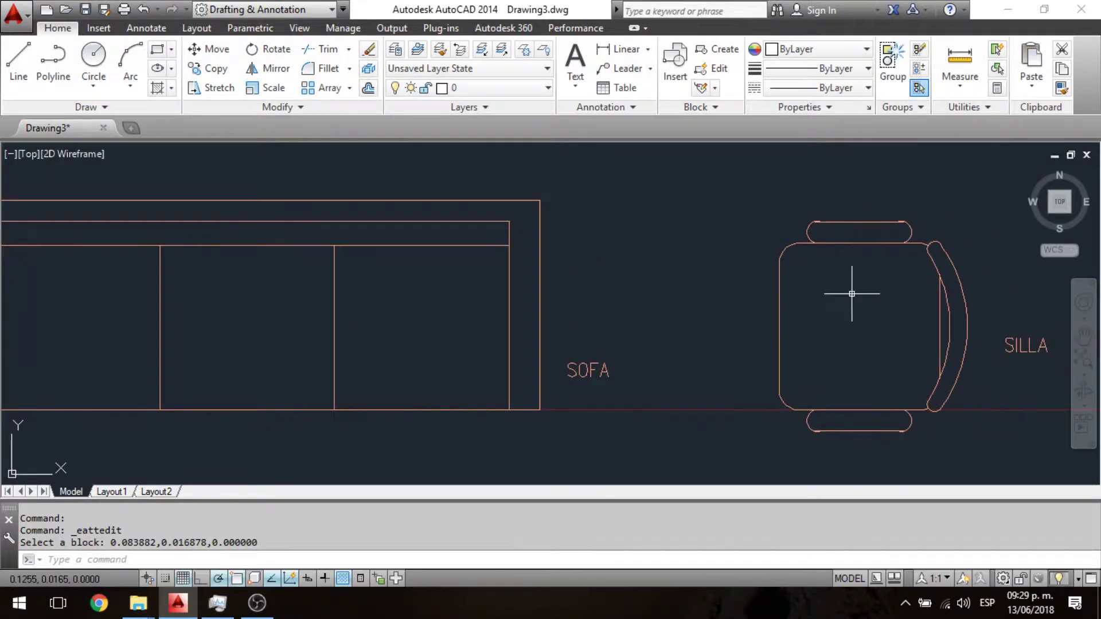
click(902, 245)
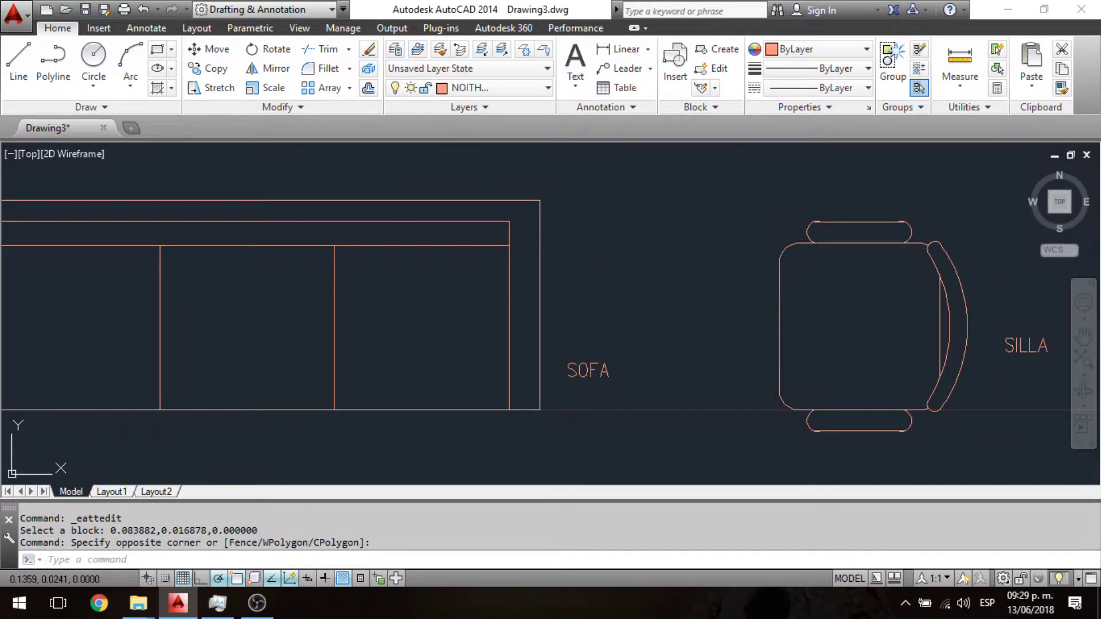
double_click(902, 245)
click(476, 342)
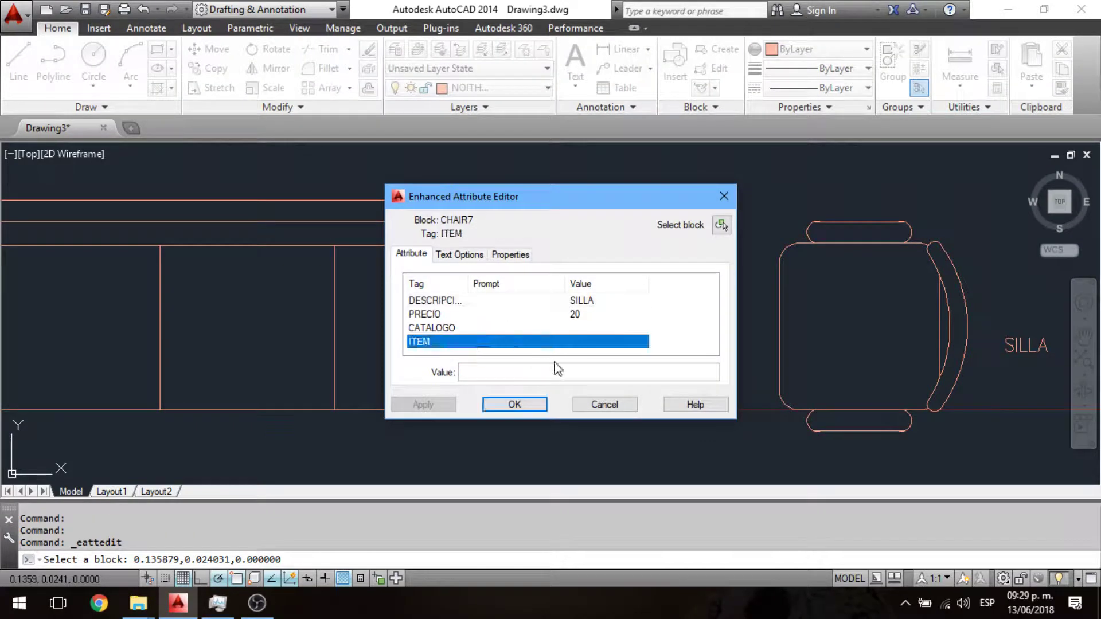
click(604, 404)
scroll(585, 319, down, 4)
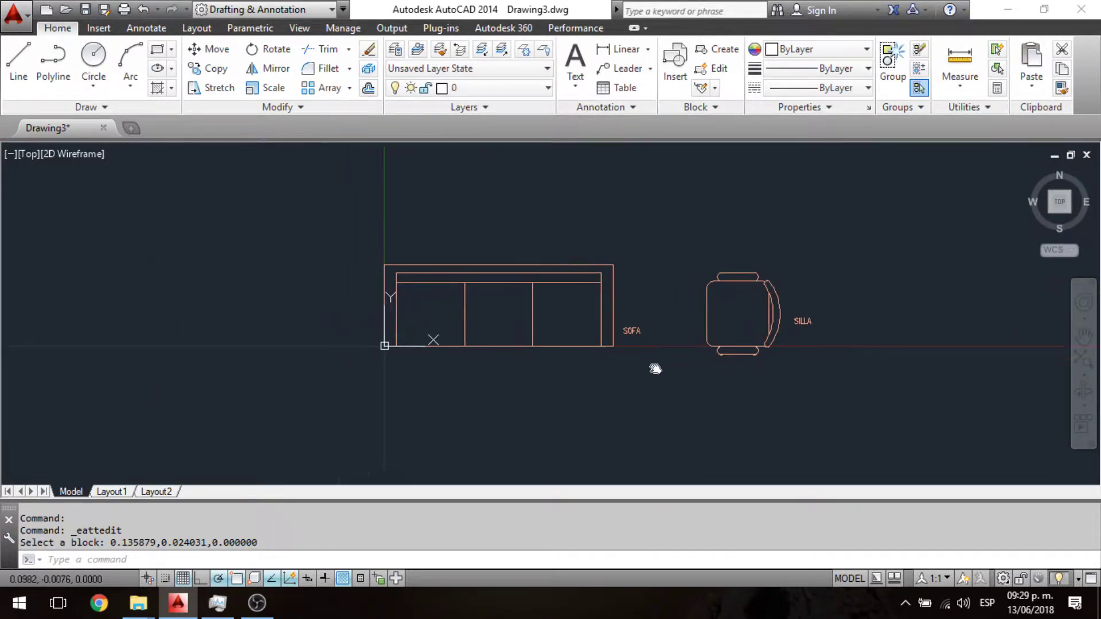
scroll(587, 344, up, 4)
Launch the Block Attribute Manager with the BATTMAN command
key(Escape)
text(BA)
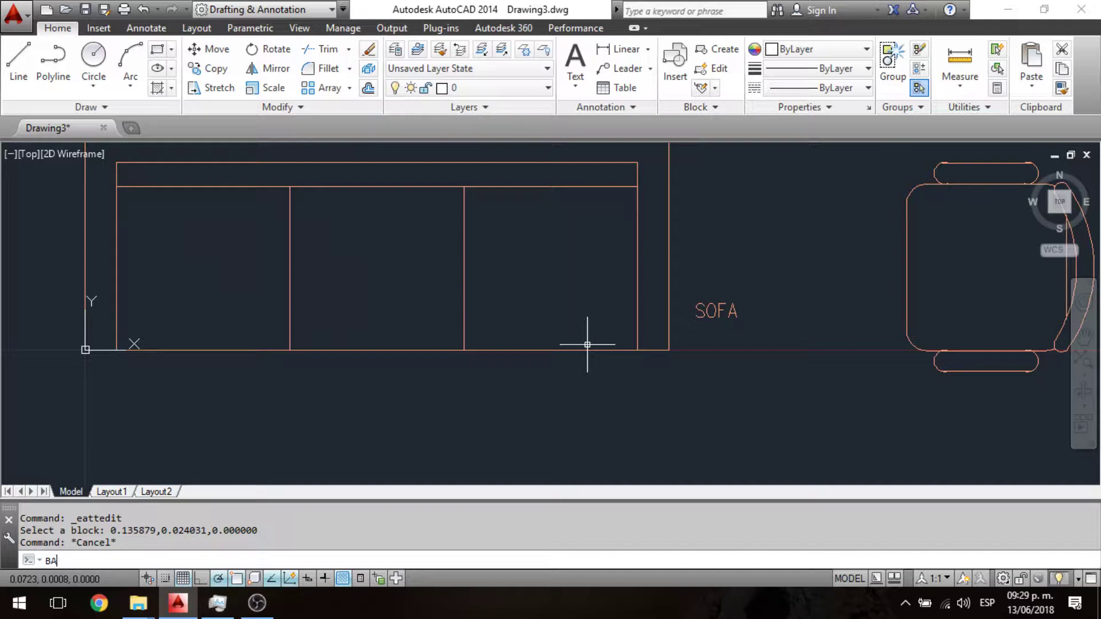
text(TTMAN)
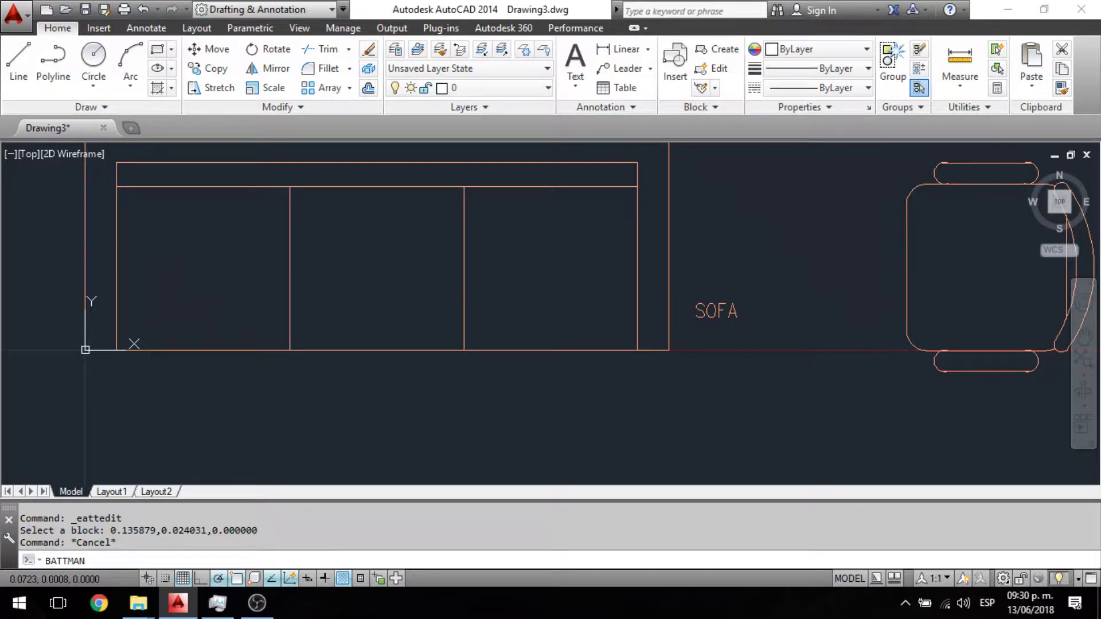
key(Return)
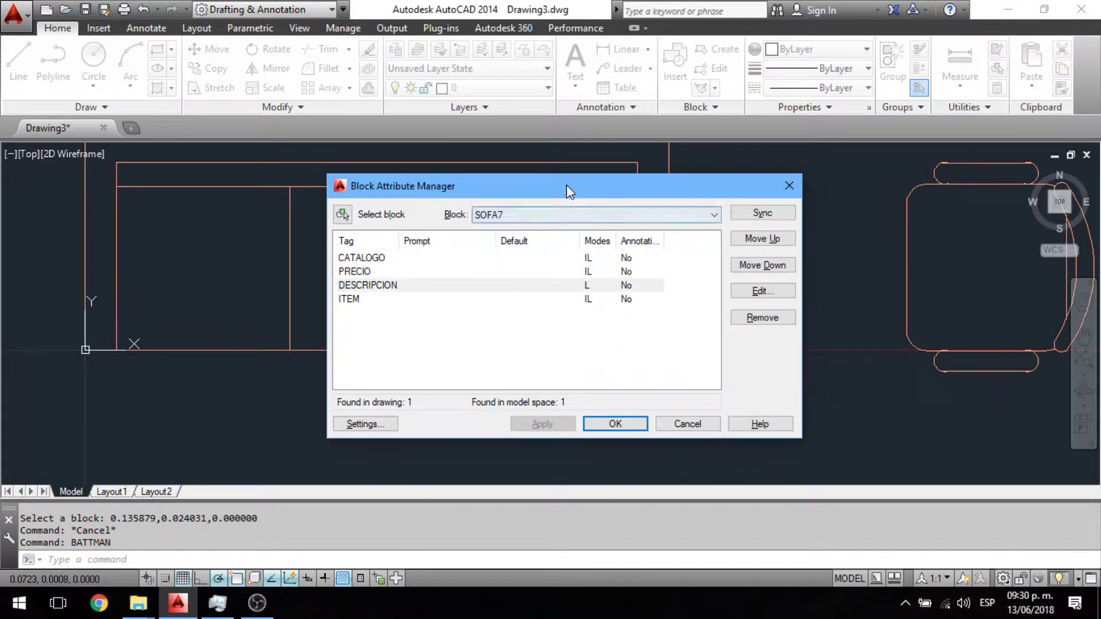
mouse_move(565, 185)
mouse_down()
mouse_move(567, 206)
mouse_move(486, 179)
mouse_up()
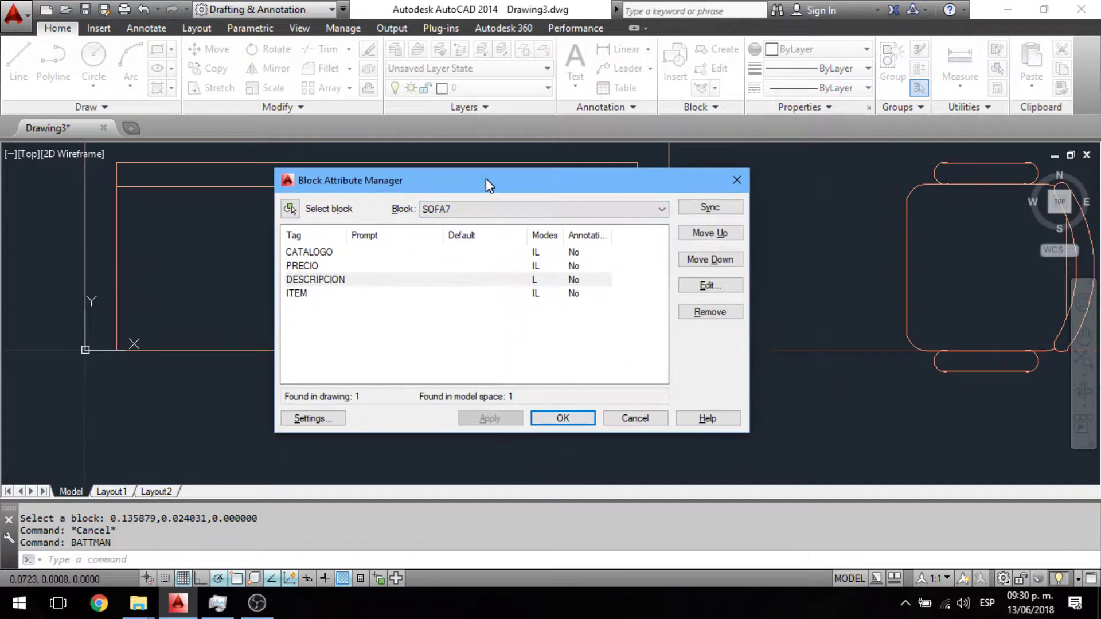
Compare tag orders by switching the Block list between CHAIR7 and SOFA7, ending on SOFA7
click(522, 215)
click(522, 224)
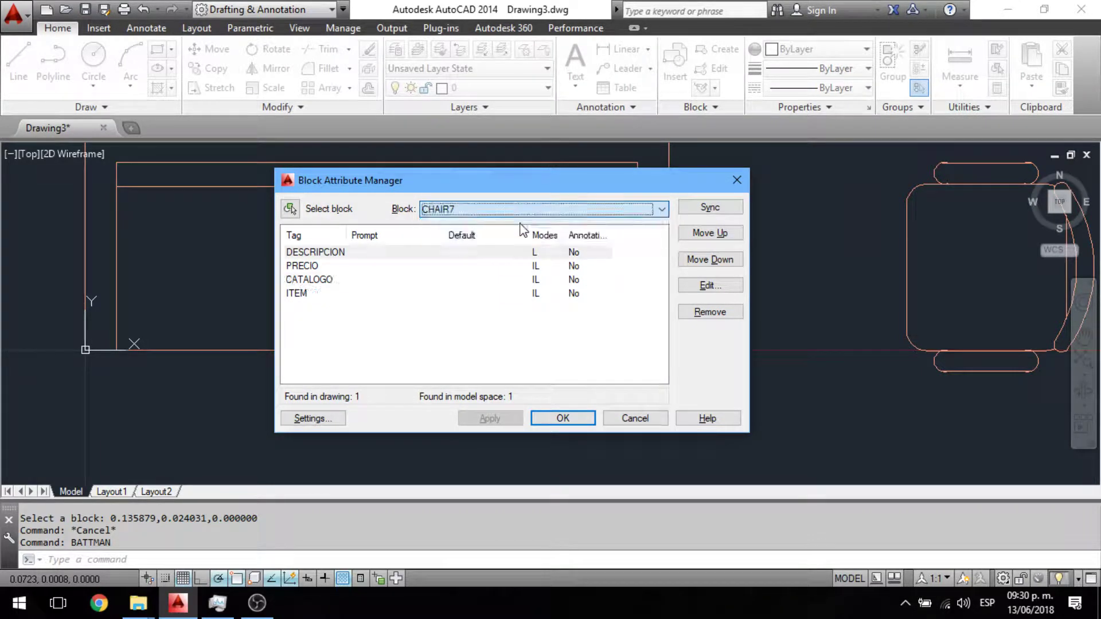
click(521, 235)
click(523, 210)
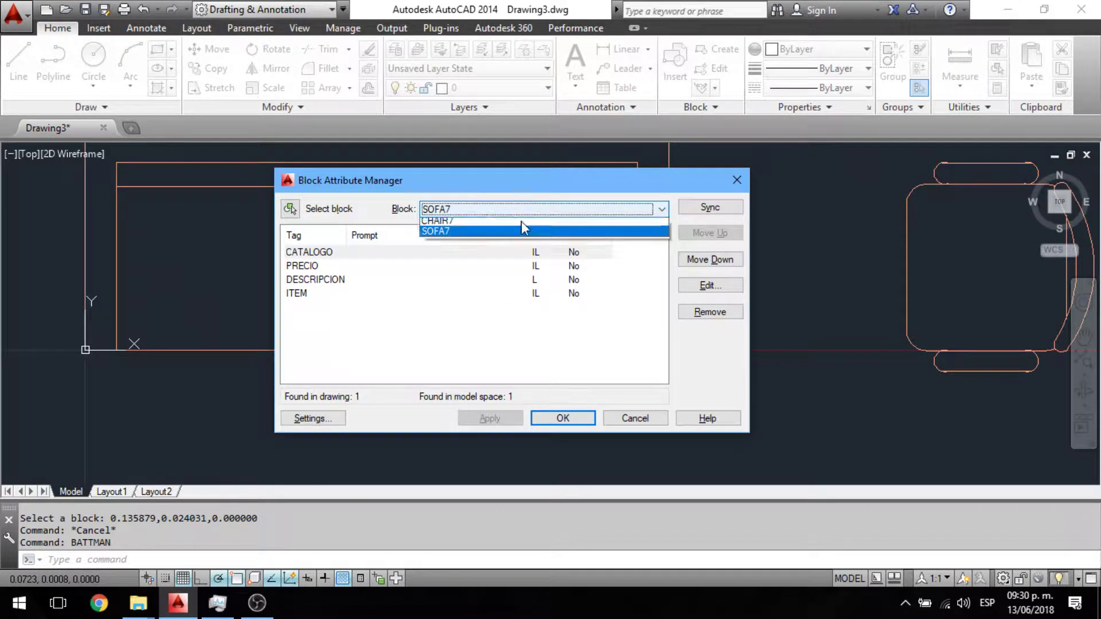
click(522, 235)
click(522, 210)
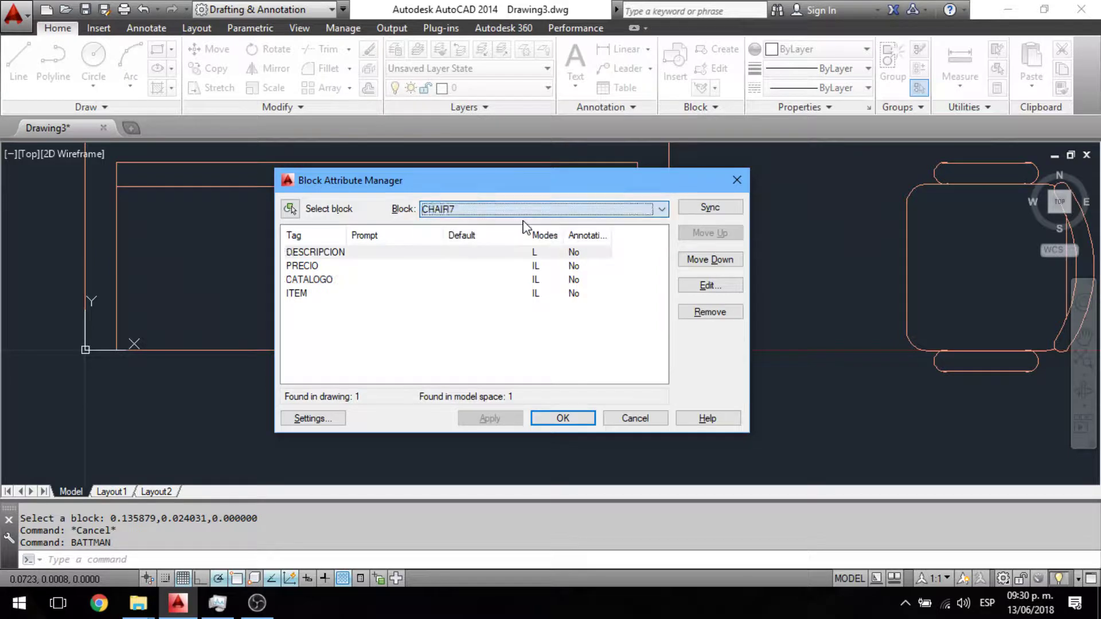
click(523, 209)
click(522, 235)
click(522, 210)
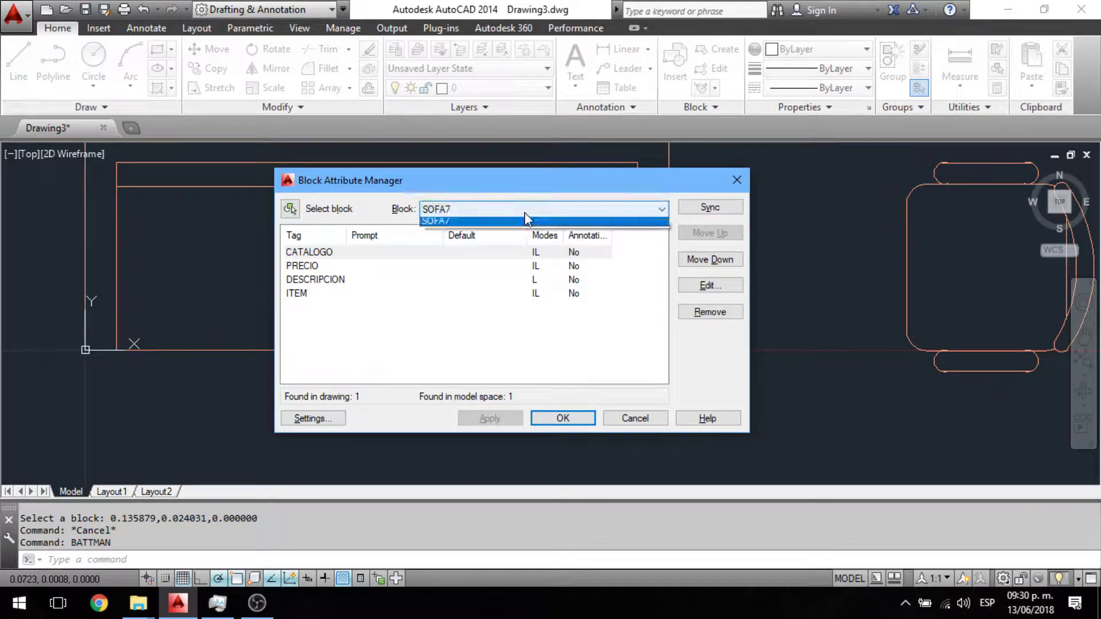
click(520, 224)
click(521, 214)
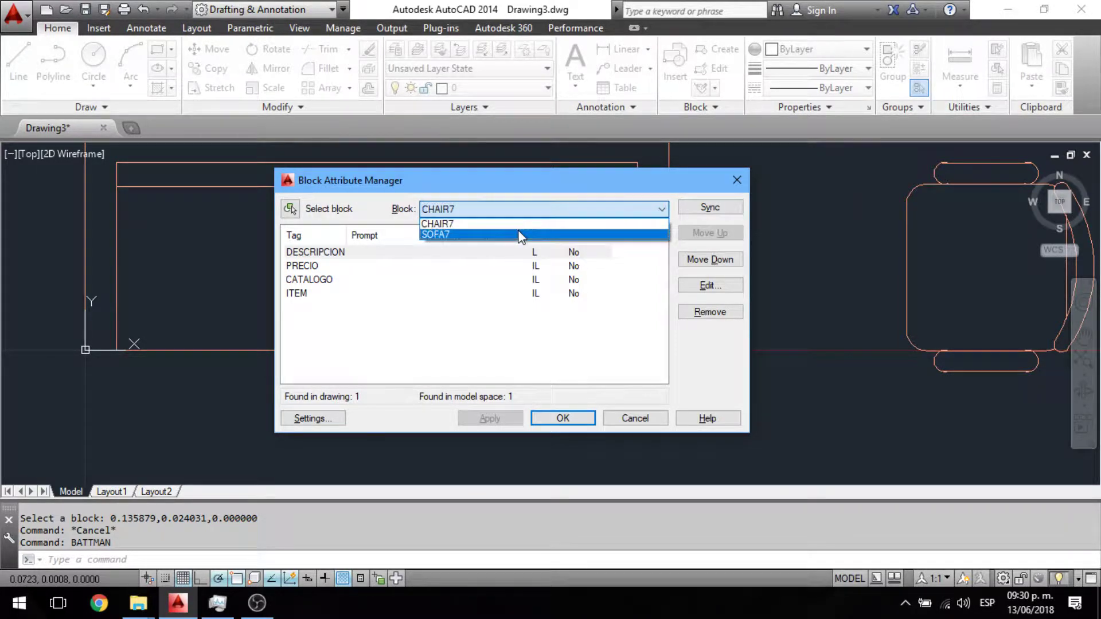
click(522, 233)
click(521, 213)
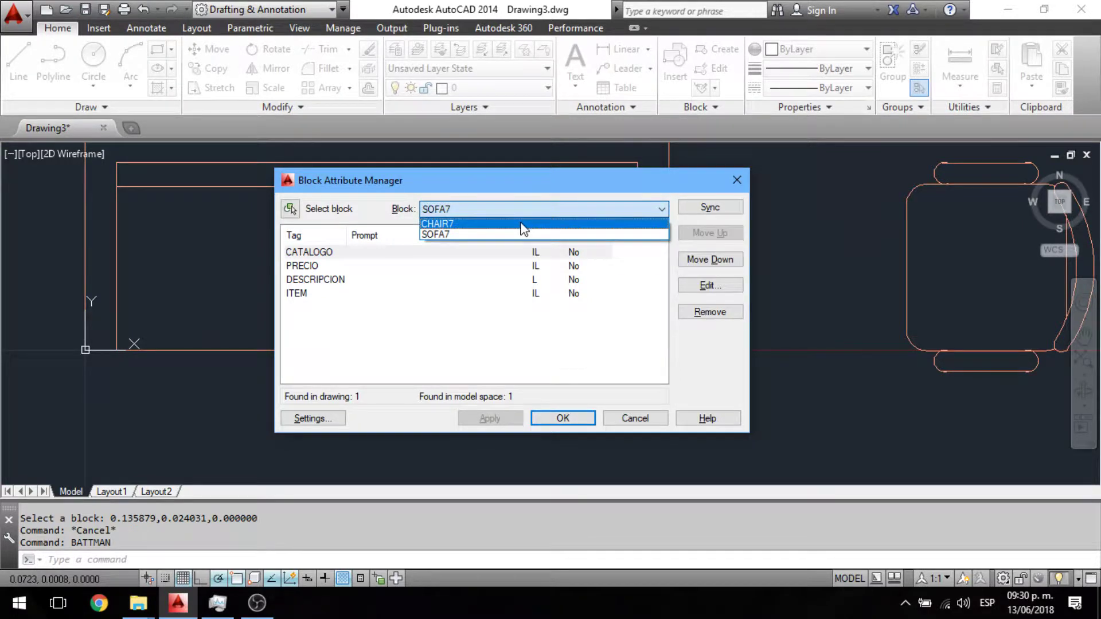
click(522, 235)
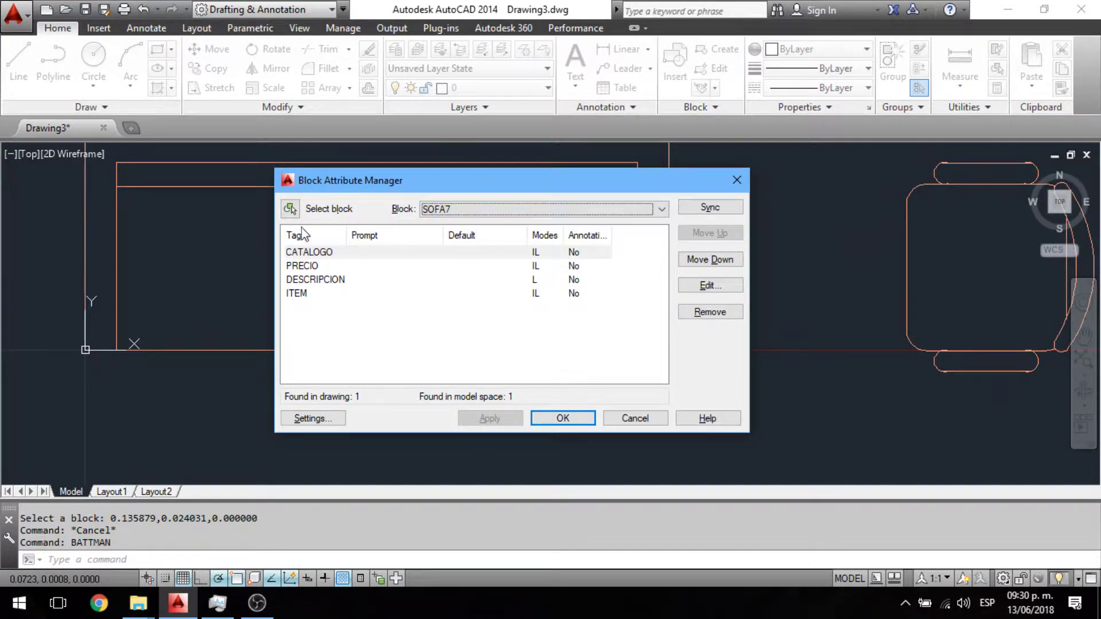
Reselect the SOFA7 block from the drawing in the attribute manager
click(291, 208)
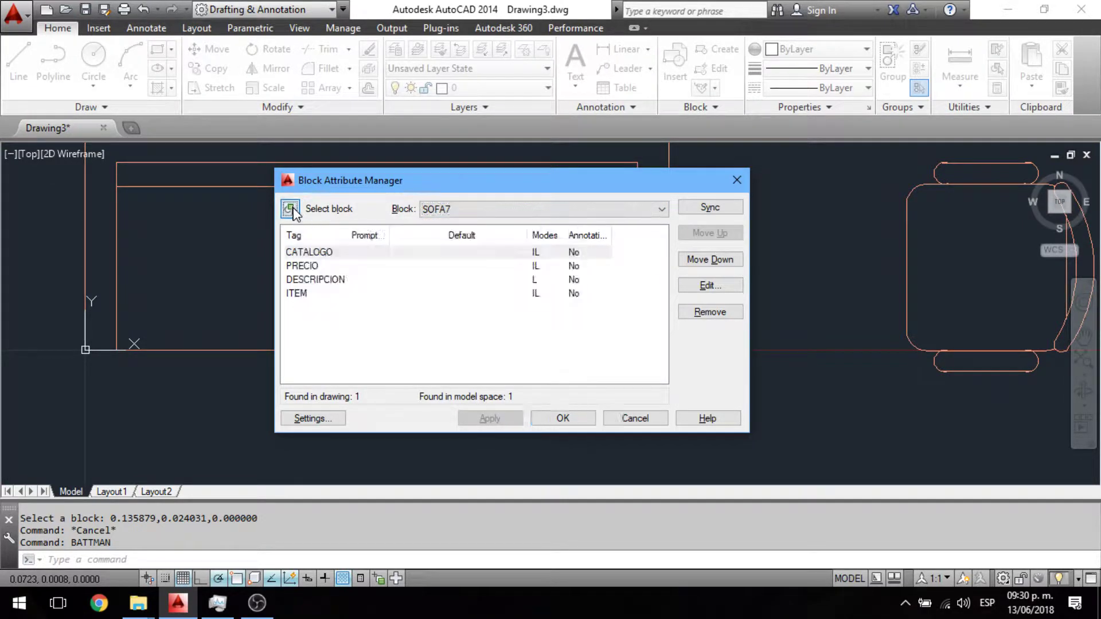
scroll(496, 198, down, 4)
scroll(532, 199, up, 4)
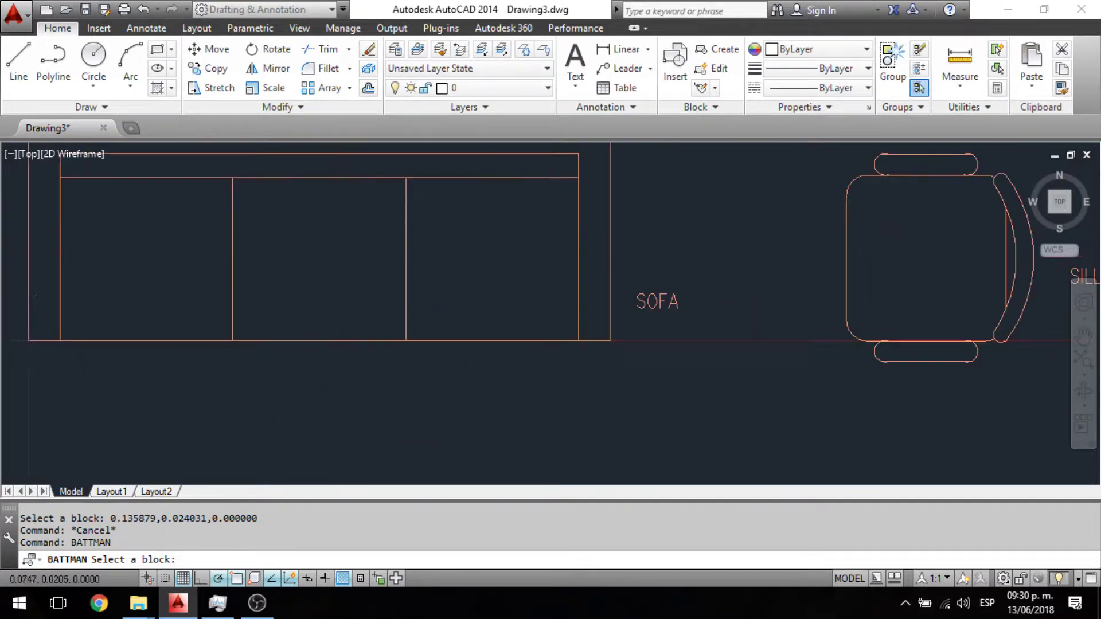
key(Return)
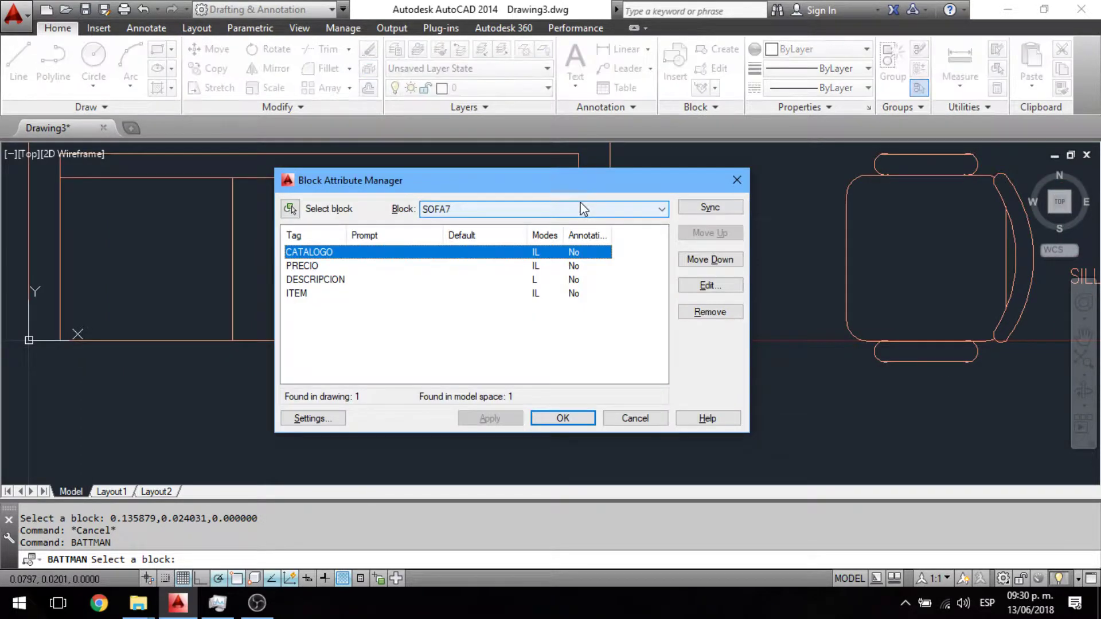
Reorder SOFA7's attributes to ITEM, DESCRIPCION, PRECIO, CATALOGO, then sync and apply
click(302, 294)
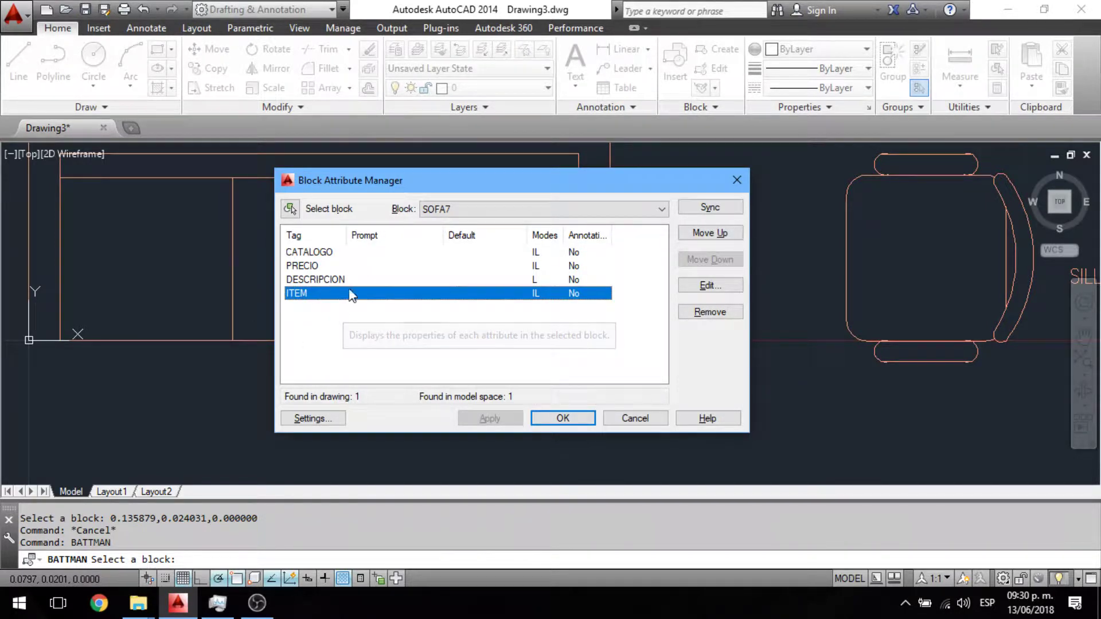
click(713, 233)
click(713, 233)
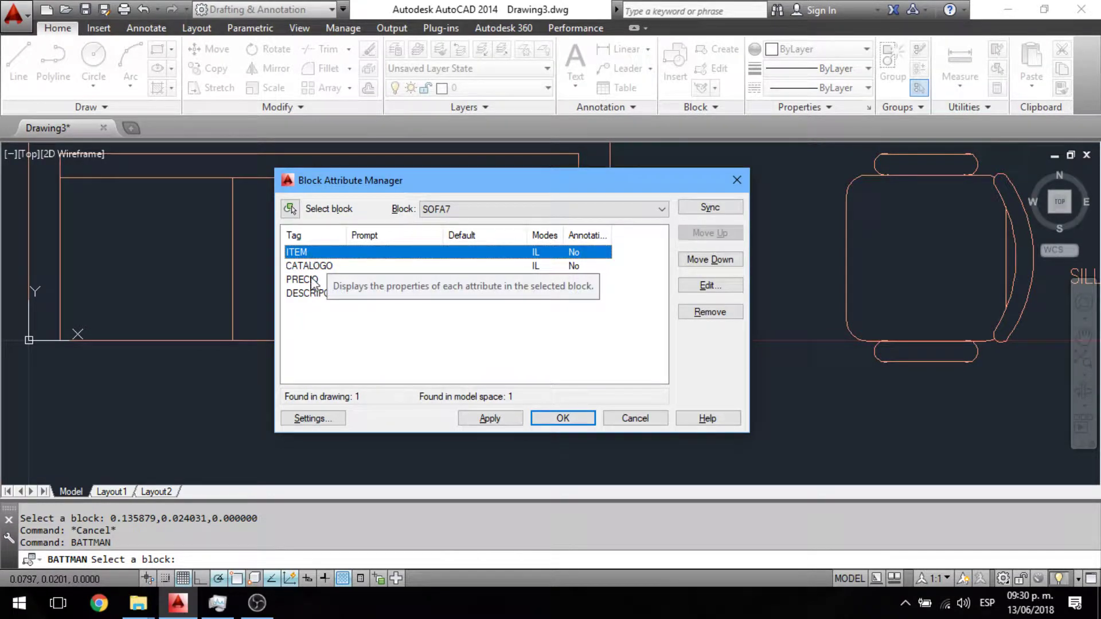
click(312, 293)
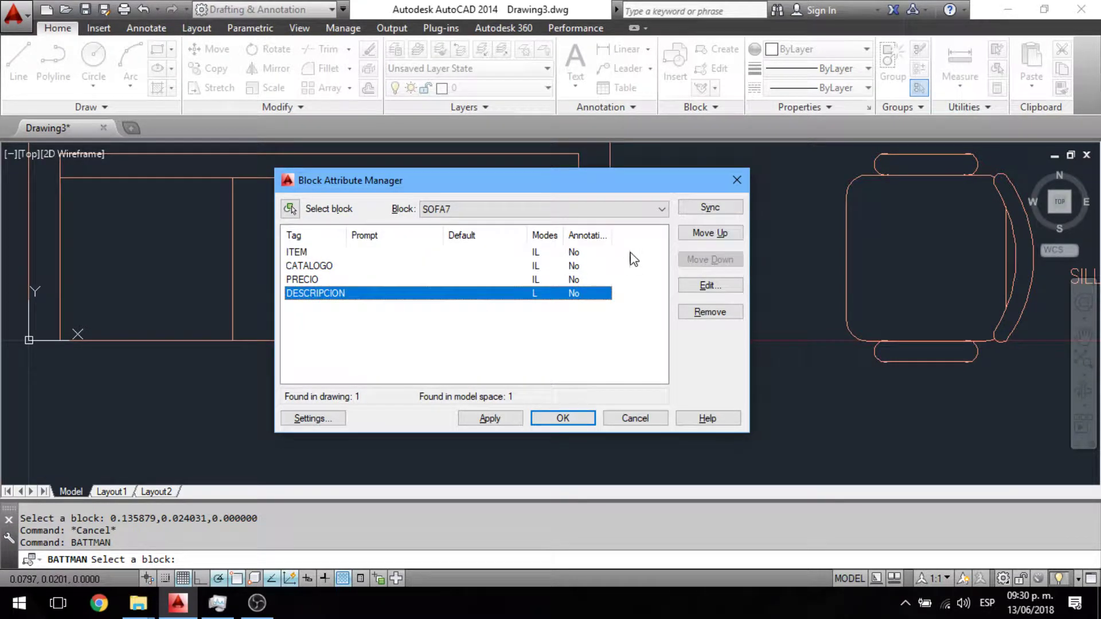
click(709, 233)
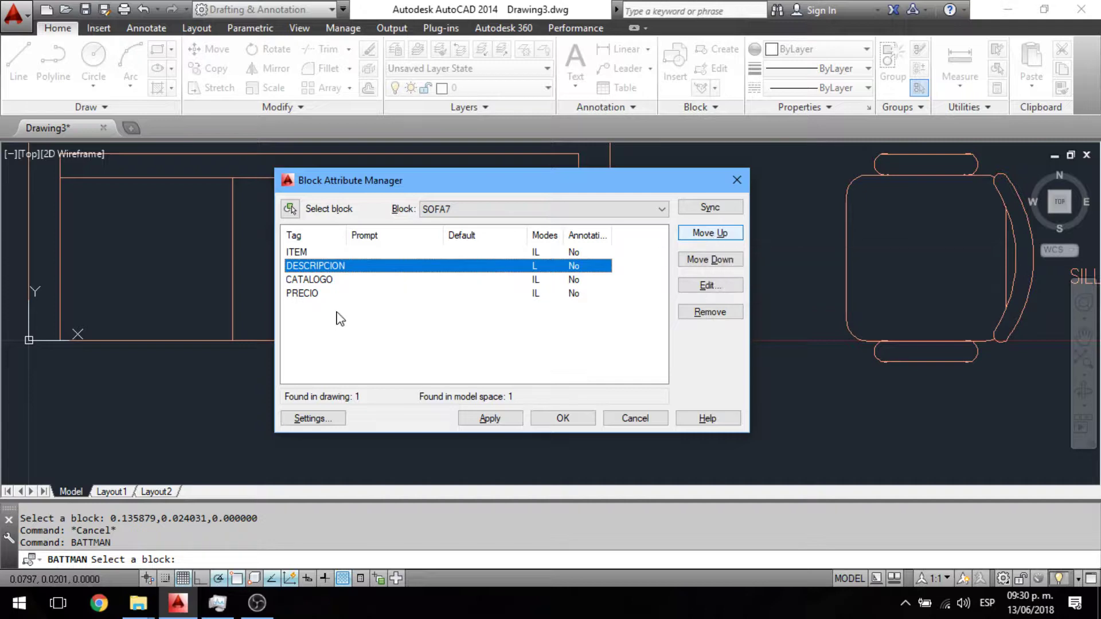
click(314, 296)
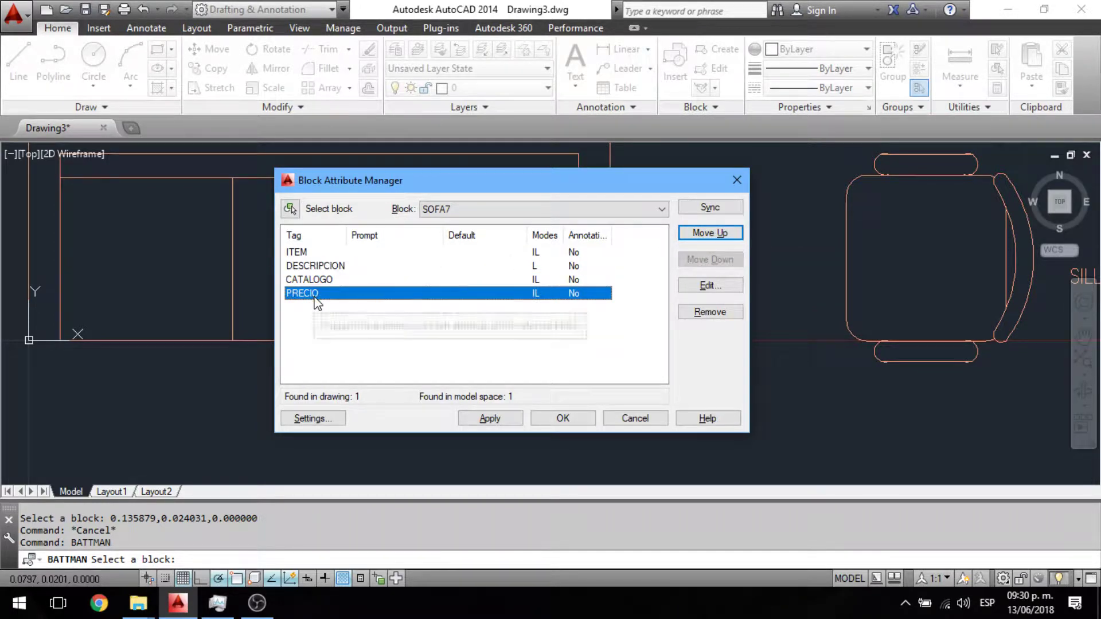
click(701, 234)
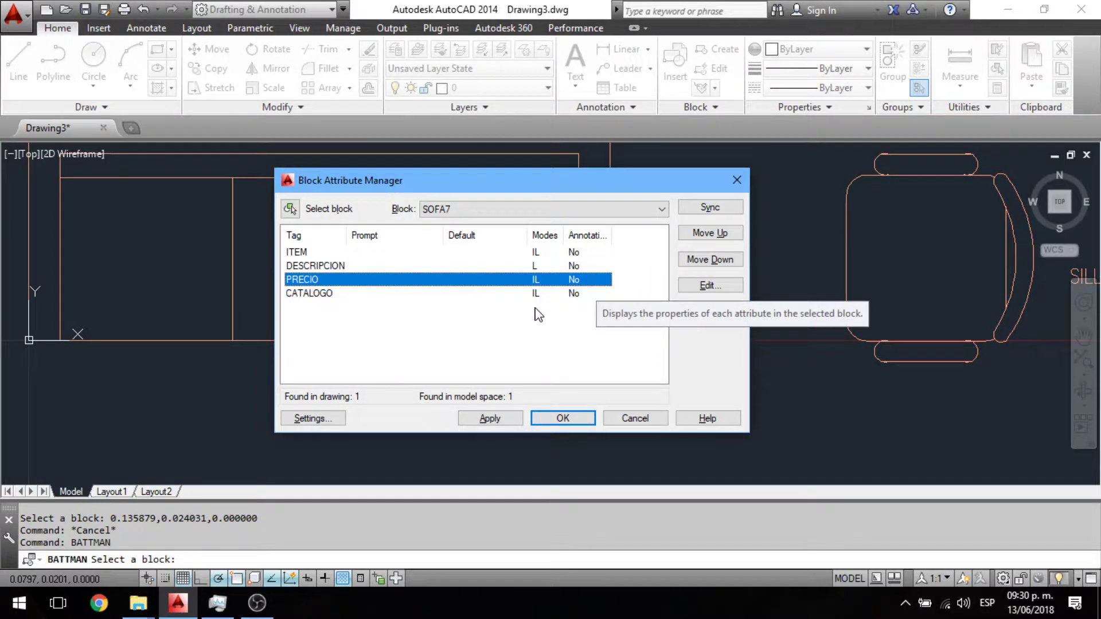
click(709, 208)
click(491, 417)
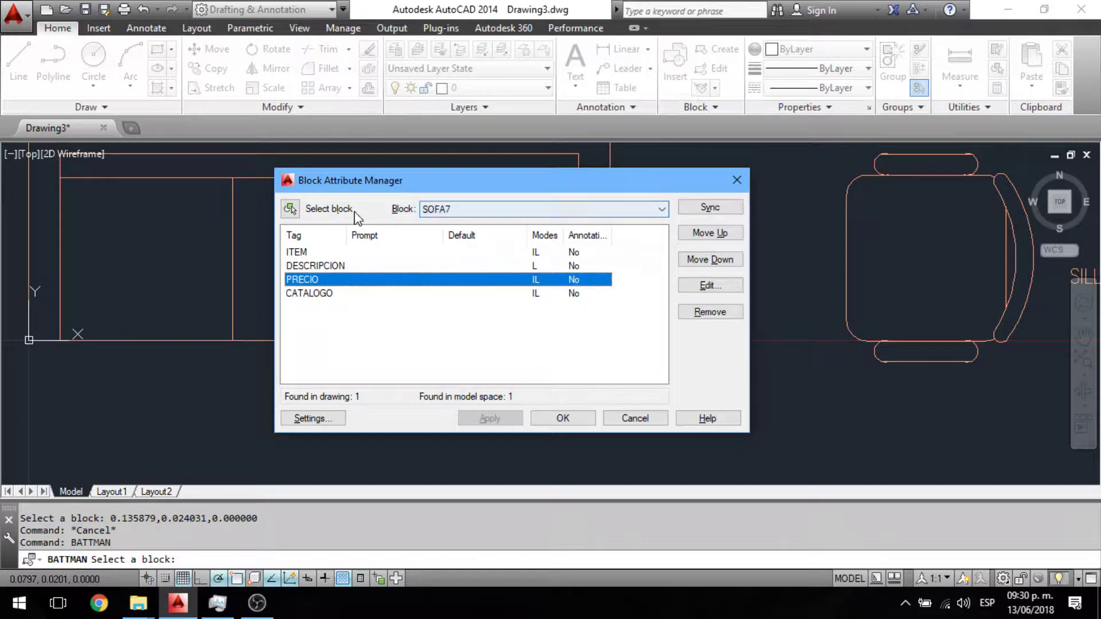
Pick the chair and move ITEM to the top, applying the order ITEM, DESCRIPCION, PRECIO, CATALOGO
click(291, 208)
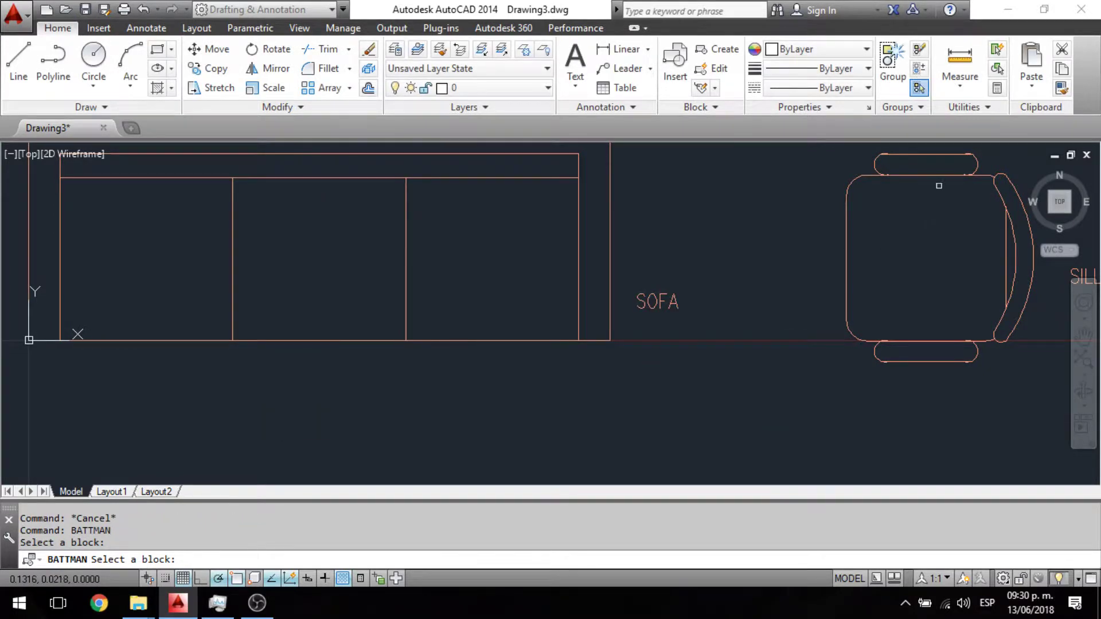
click(940, 181)
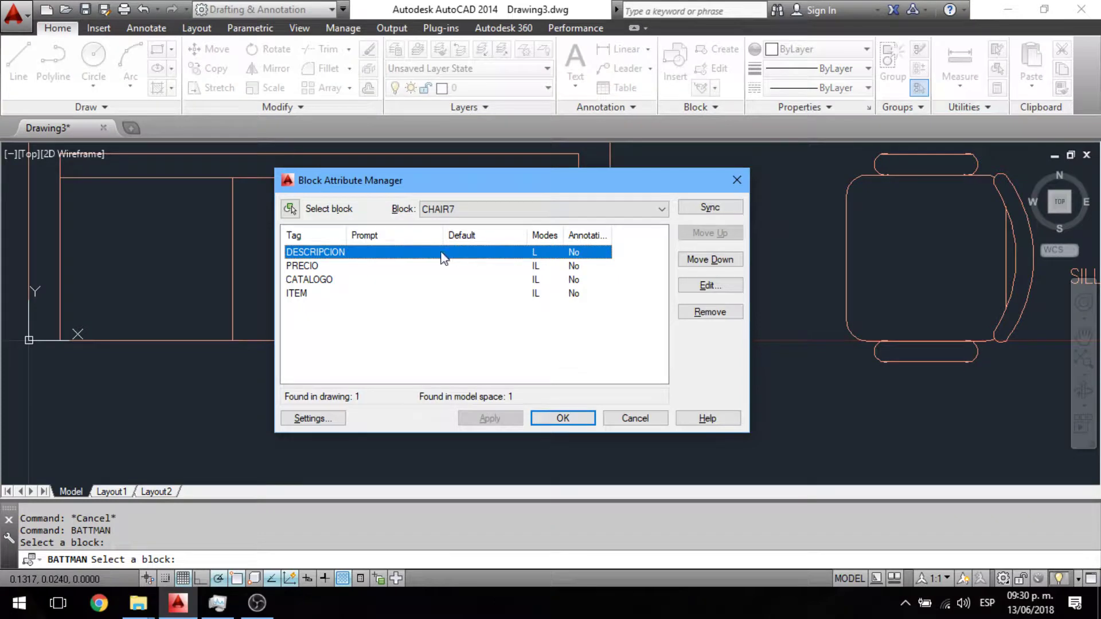
click(314, 292)
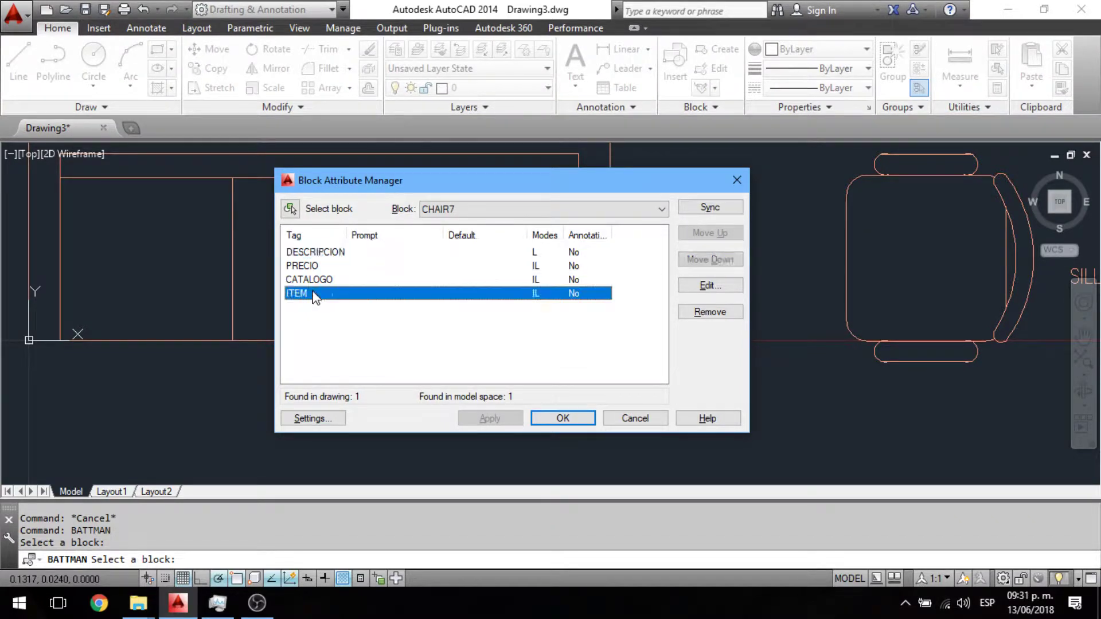
click(709, 235)
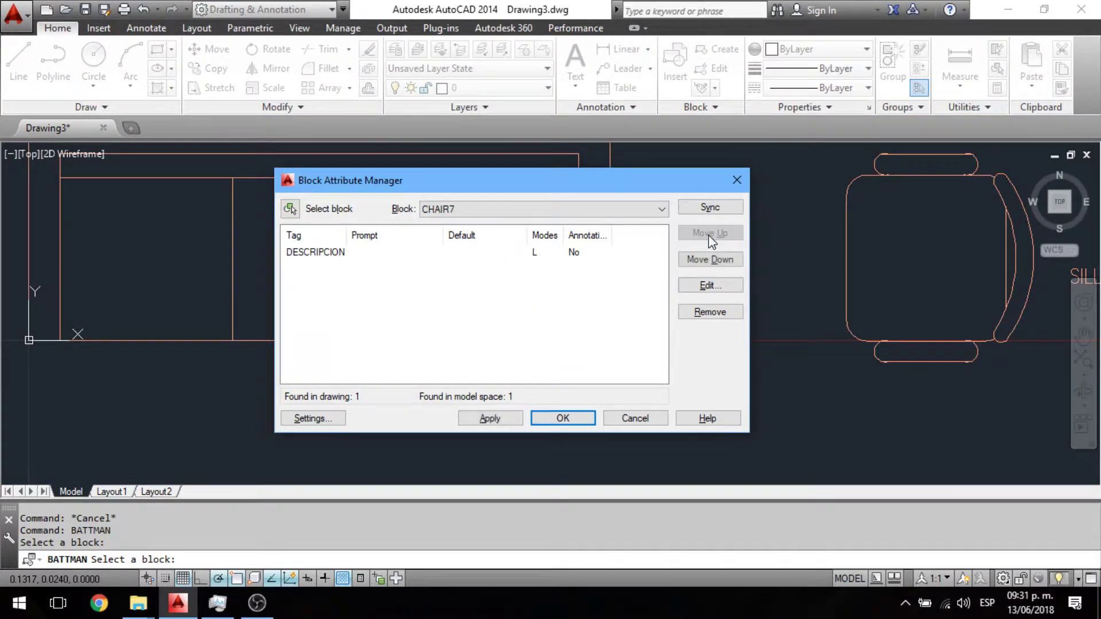
click(709, 235)
click(324, 266)
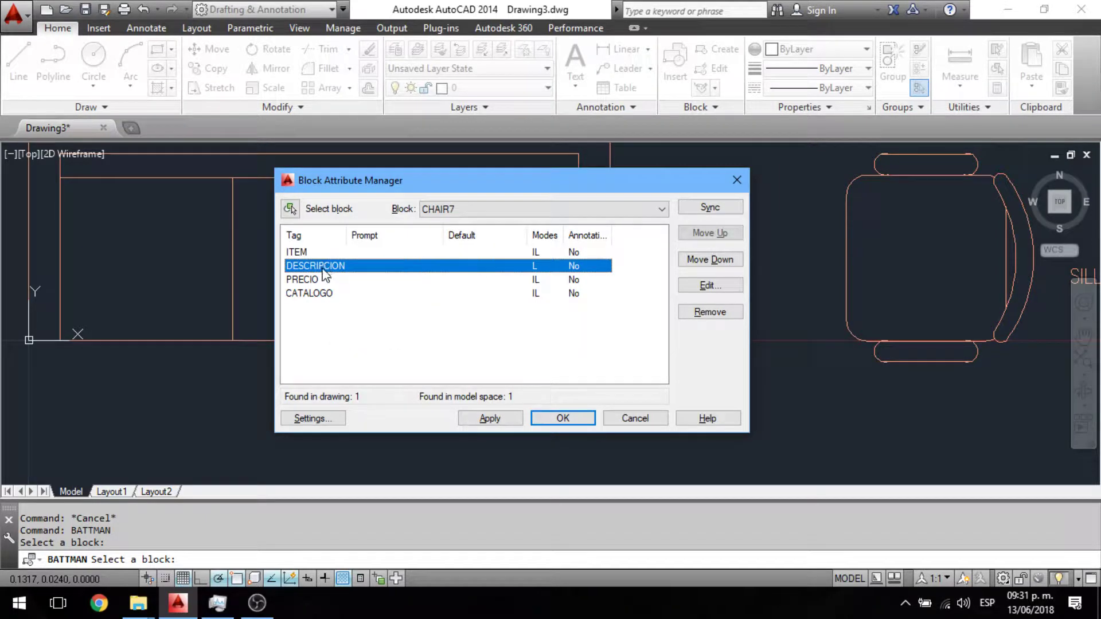
click(319, 279)
click(319, 293)
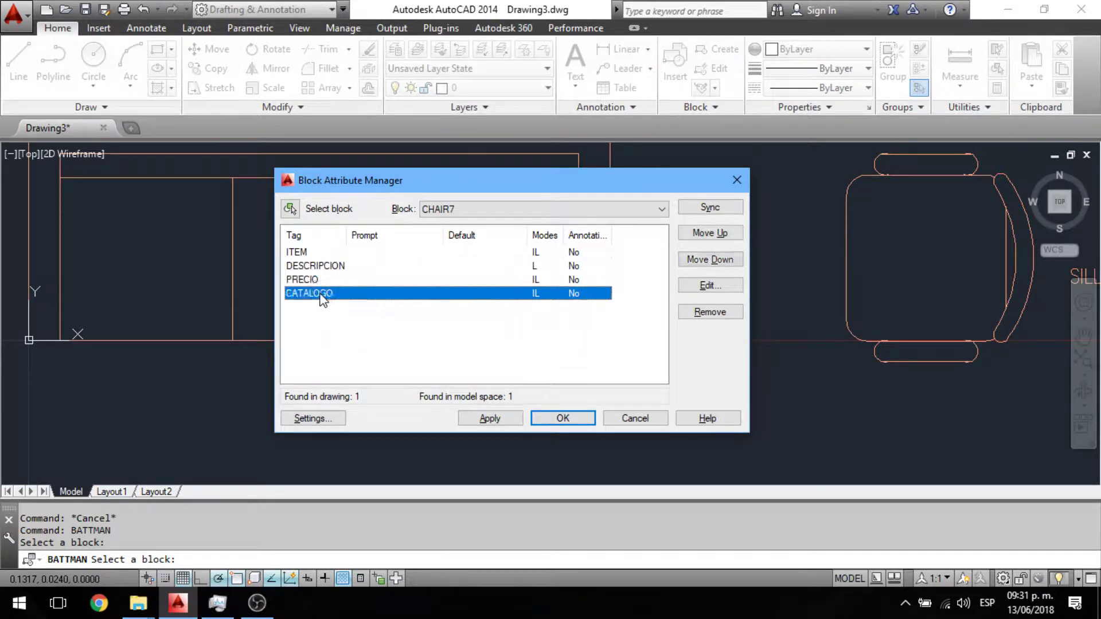
click(490, 418)
click(576, 420)
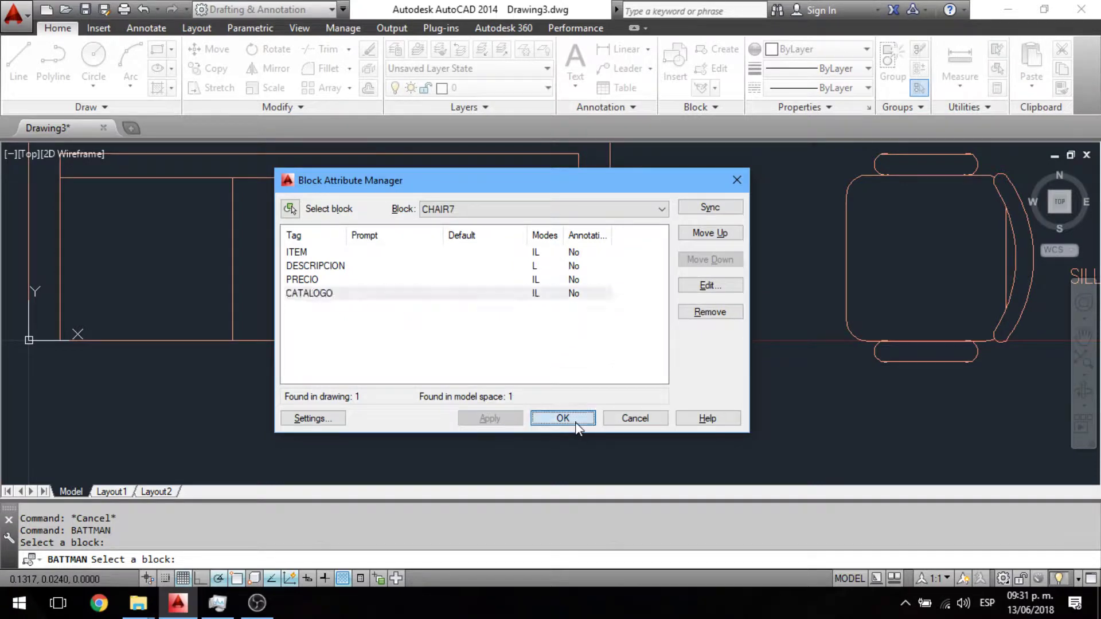
click(608, 276)
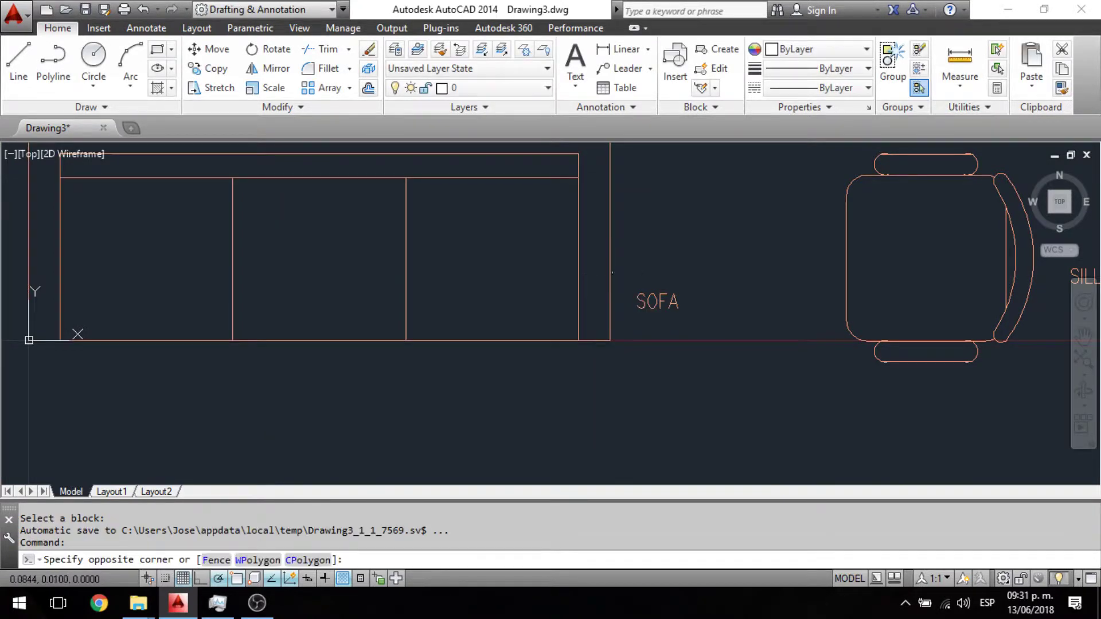
double_click(611, 265)
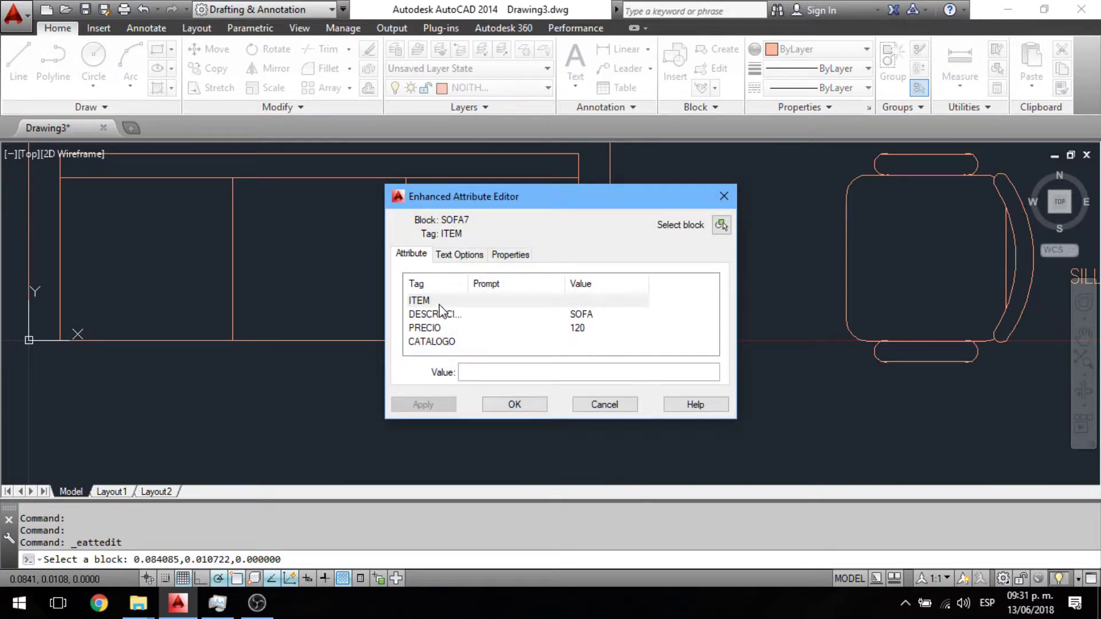
click(440, 303)
click(439, 328)
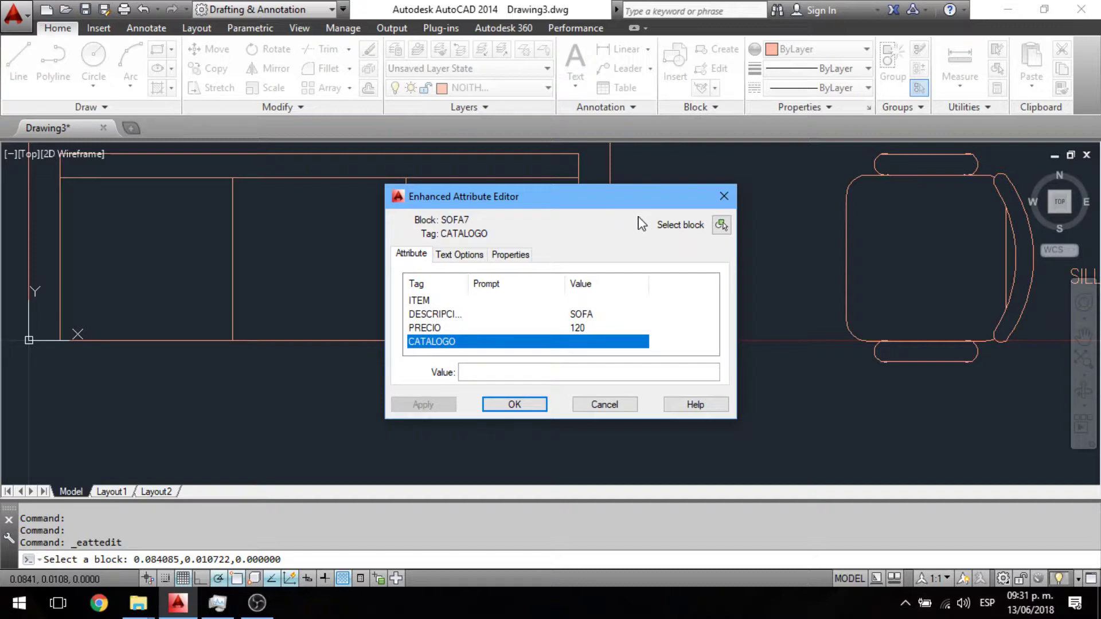
key(Escape)
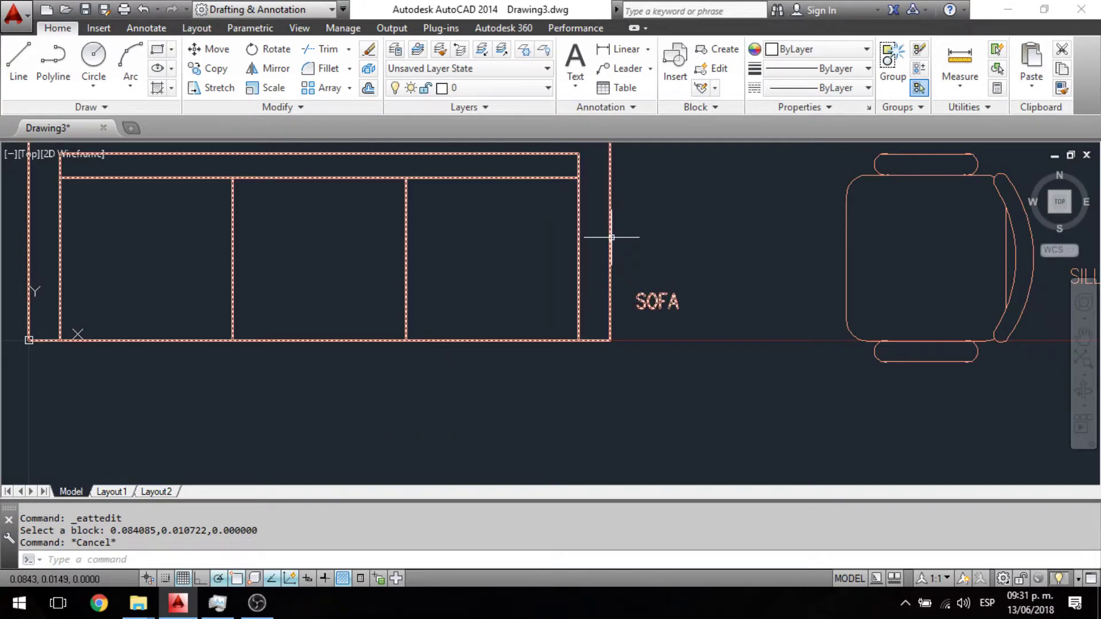
middle_drag(610, 238, 599, 290)
key(Escape)
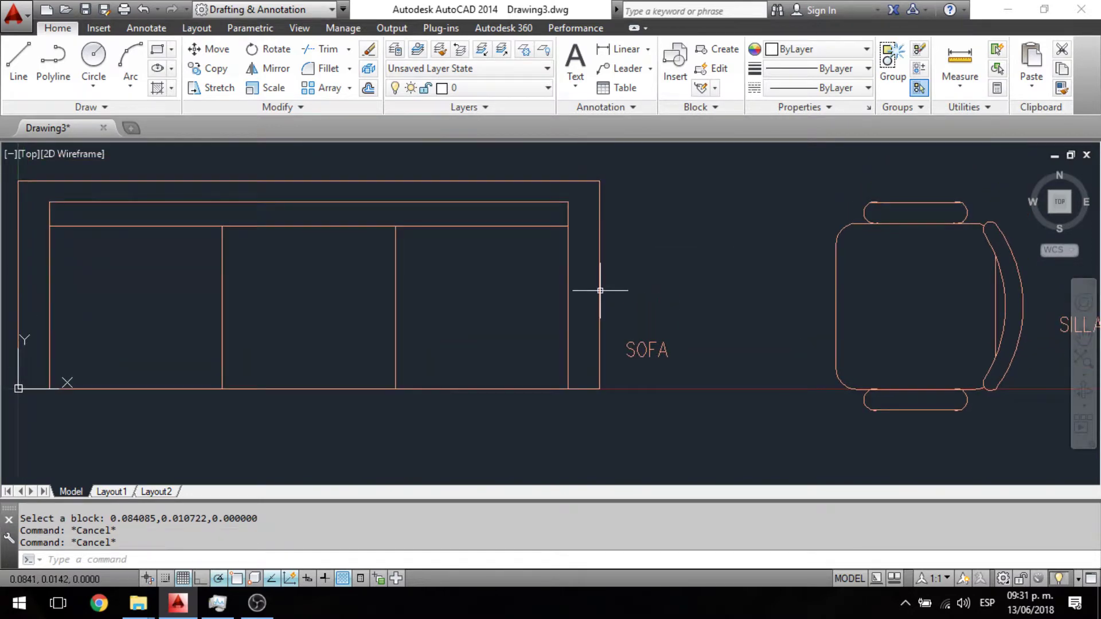
click(654, 348)
double_click(653, 348)
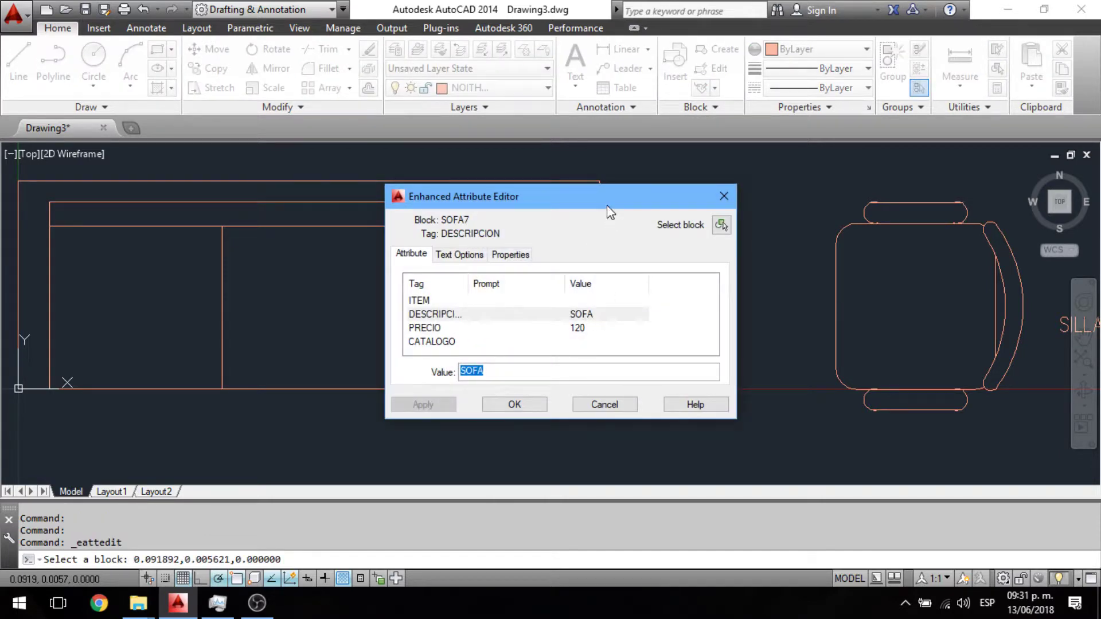
drag(609, 212, 454, 222)
click(427, 340)
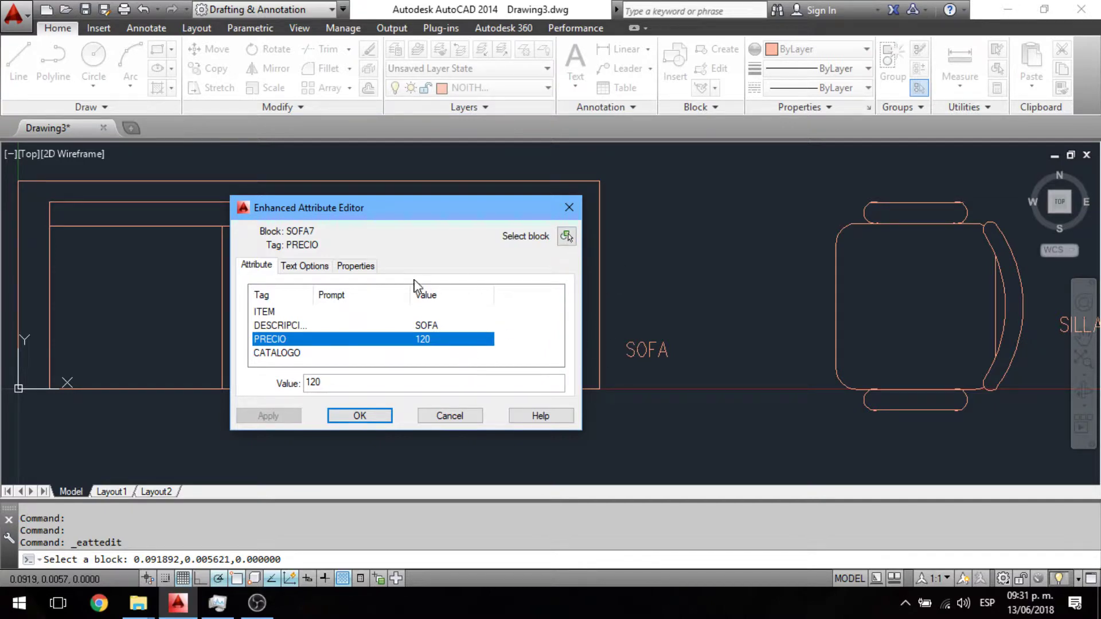
click(371, 268)
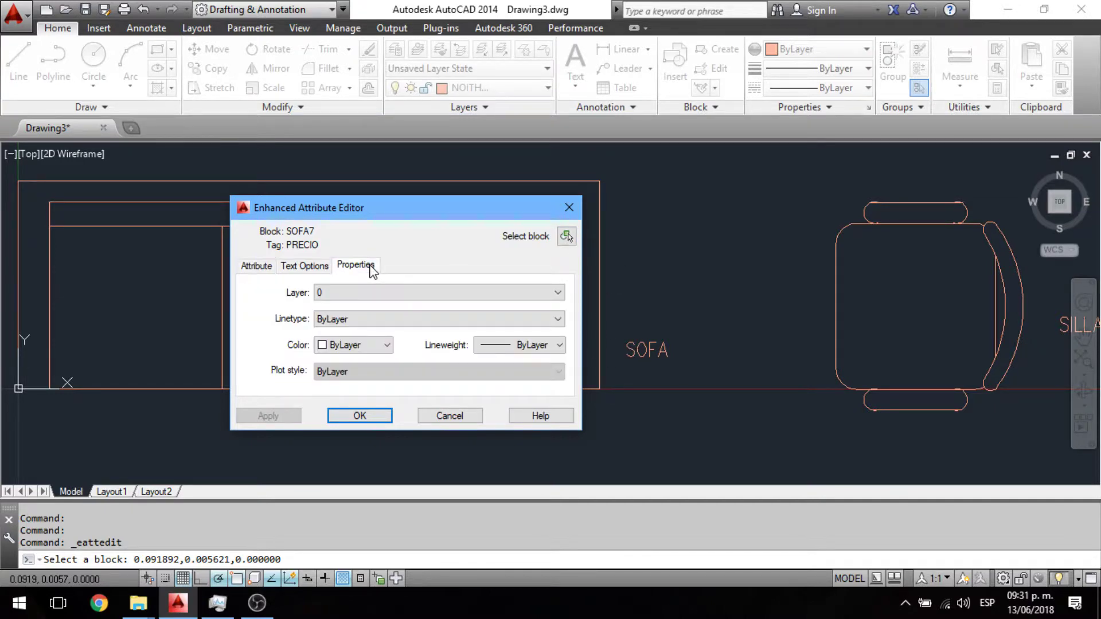
click(327, 270)
click(266, 274)
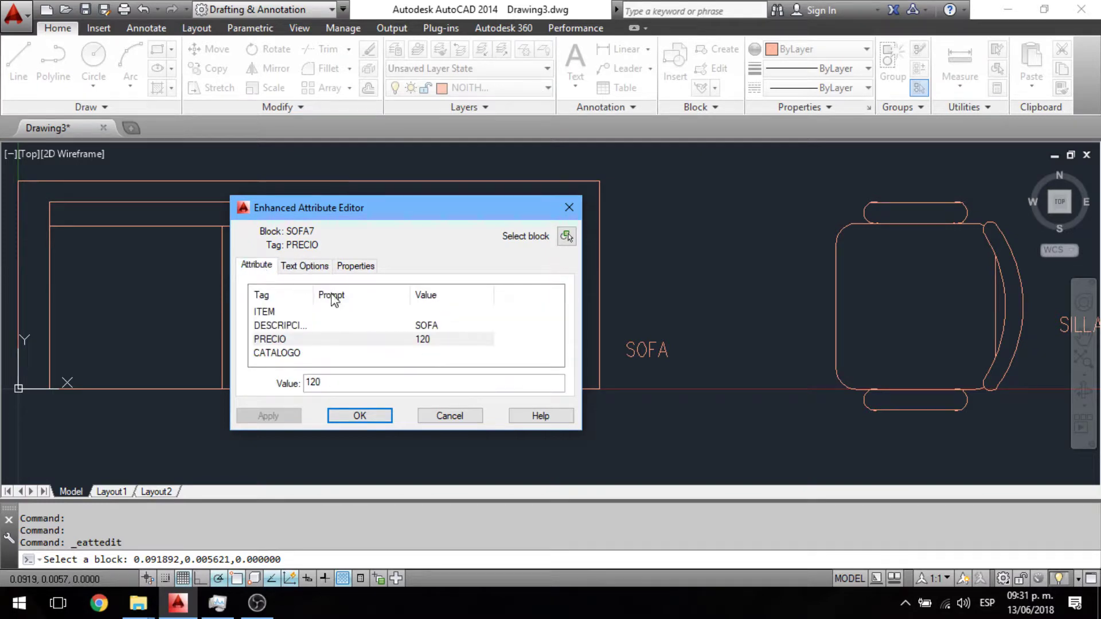
click(457, 419)
click(596, 299)
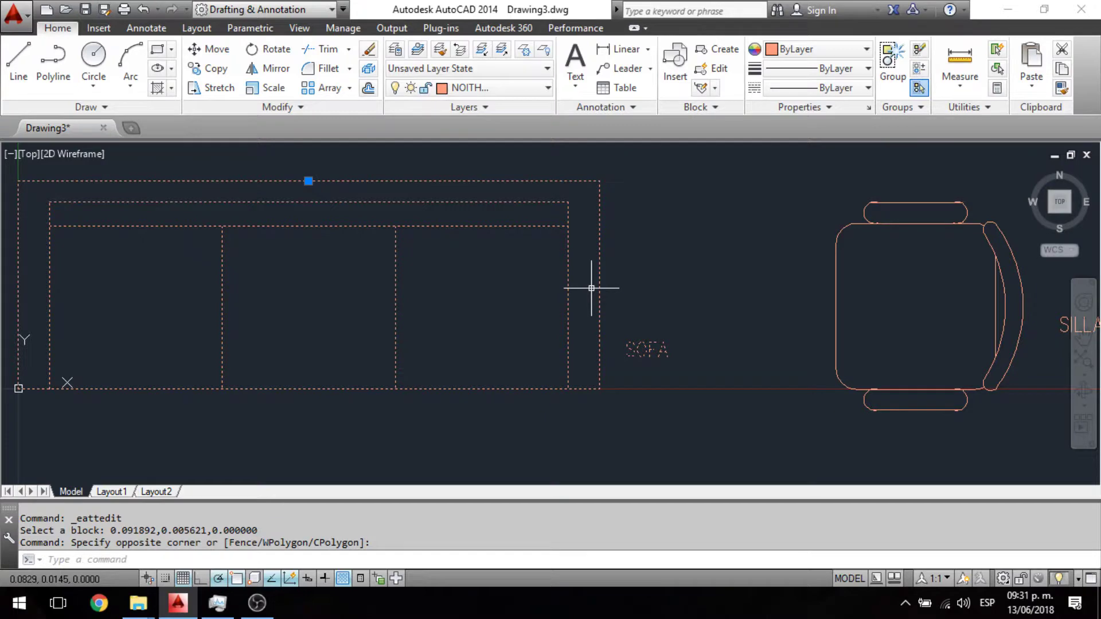
In BATTMAN, clear the Invisible flag on the sofa's PRECIO attribute and apply
key(Escape)
key(Escape)
text(B)
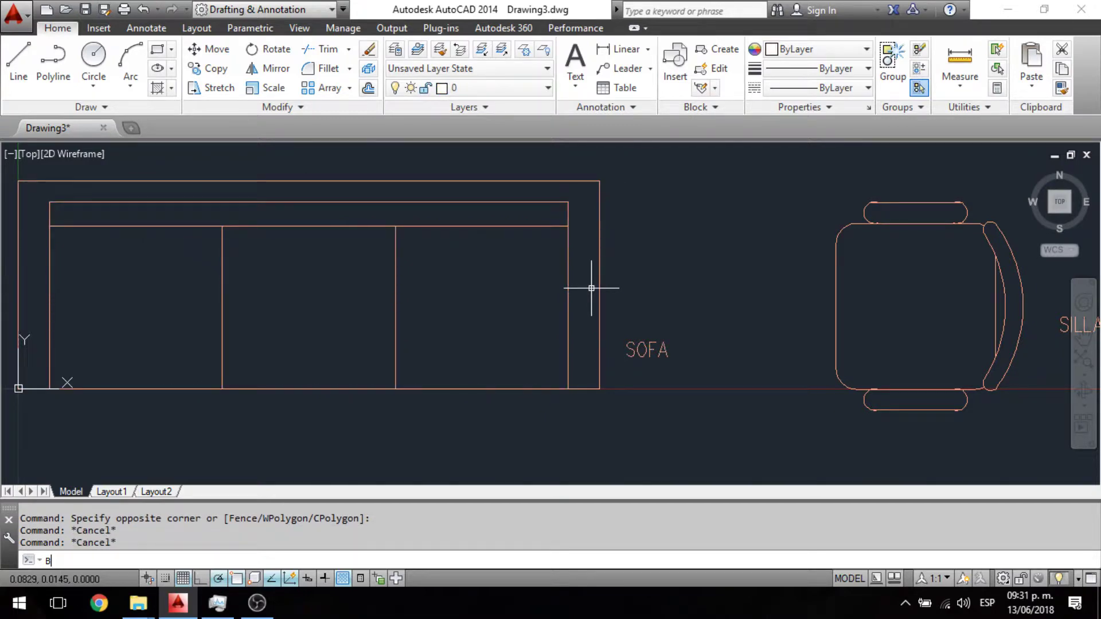
text(ATTMAN)
key(Return)
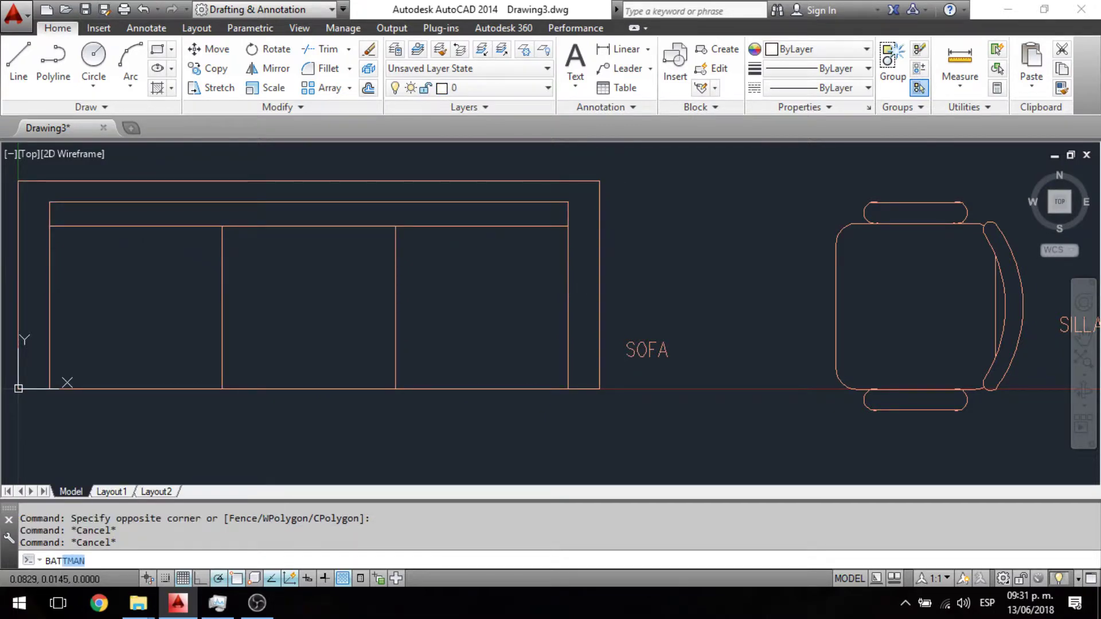
click(290, 209)
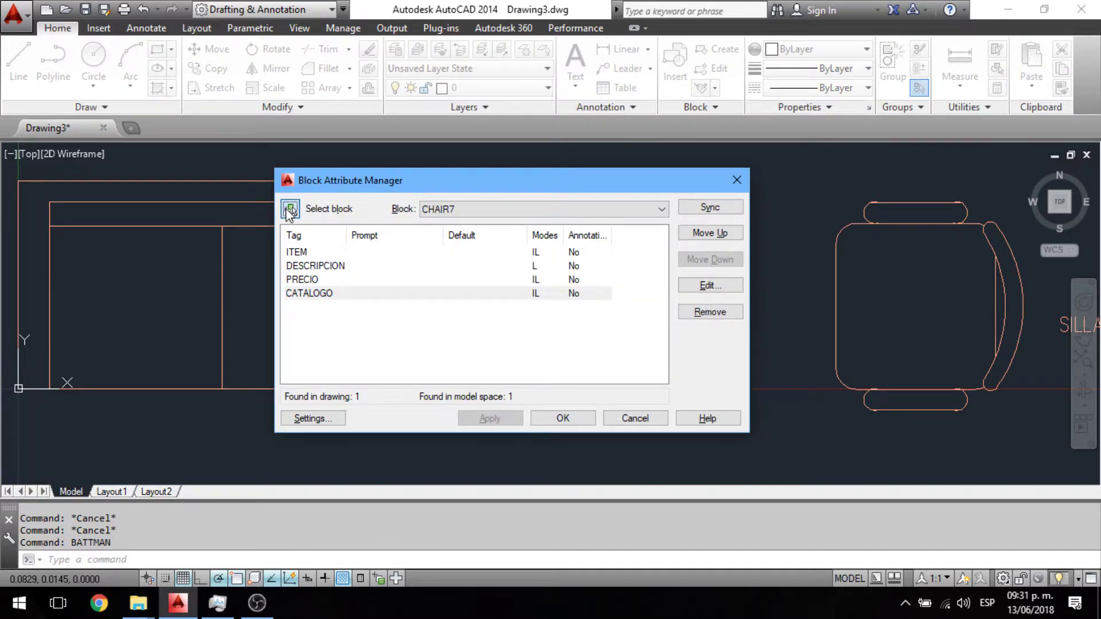
click(536, 196)
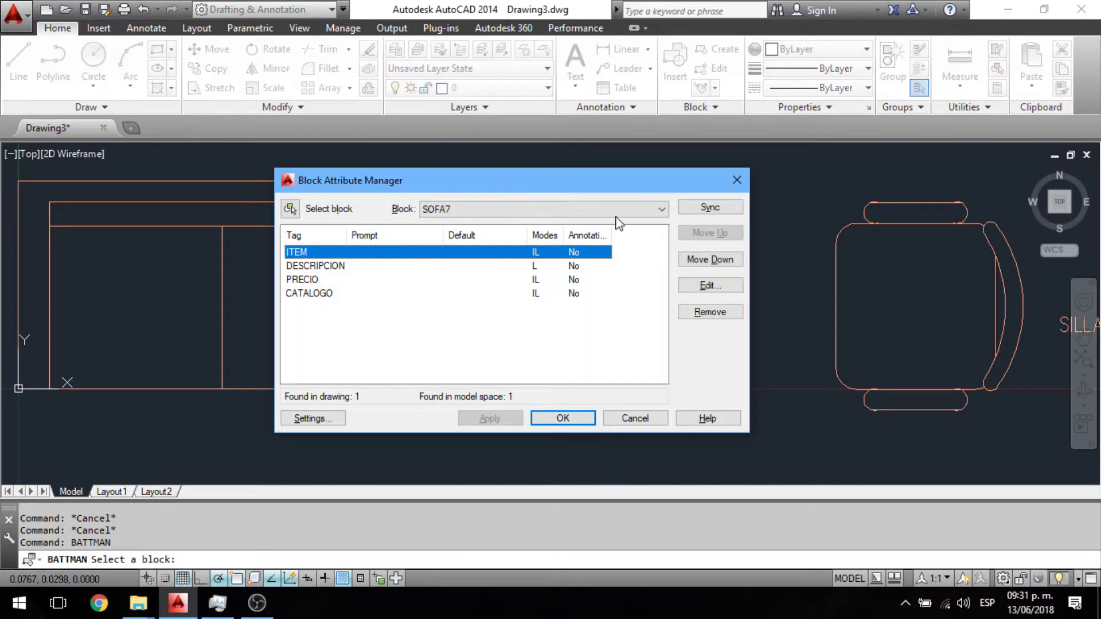
click(327, 280)
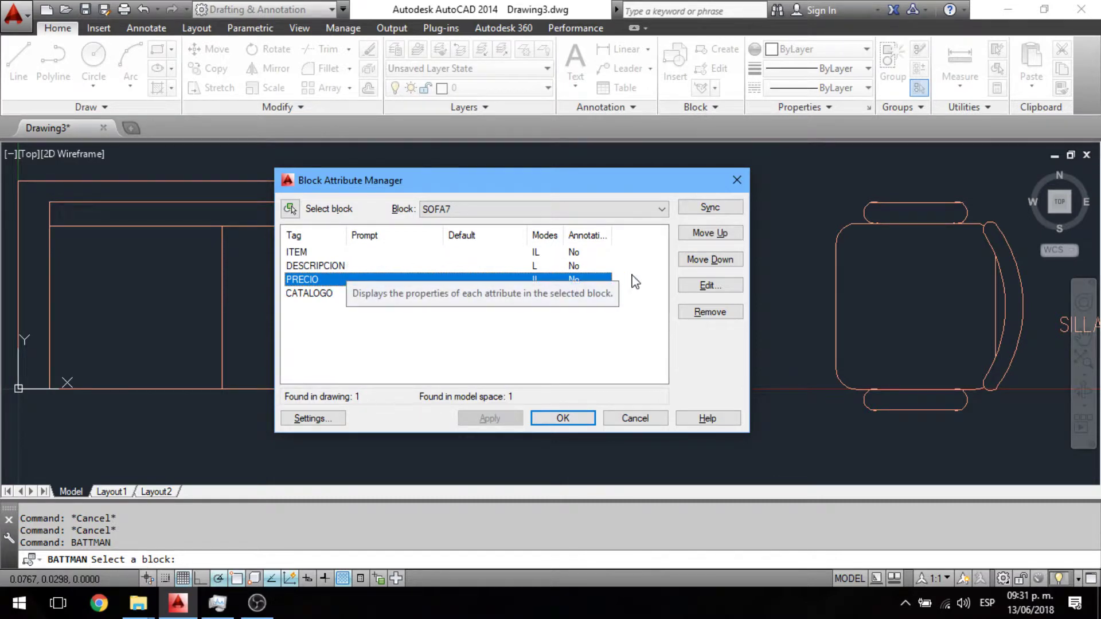
click(711, 287)
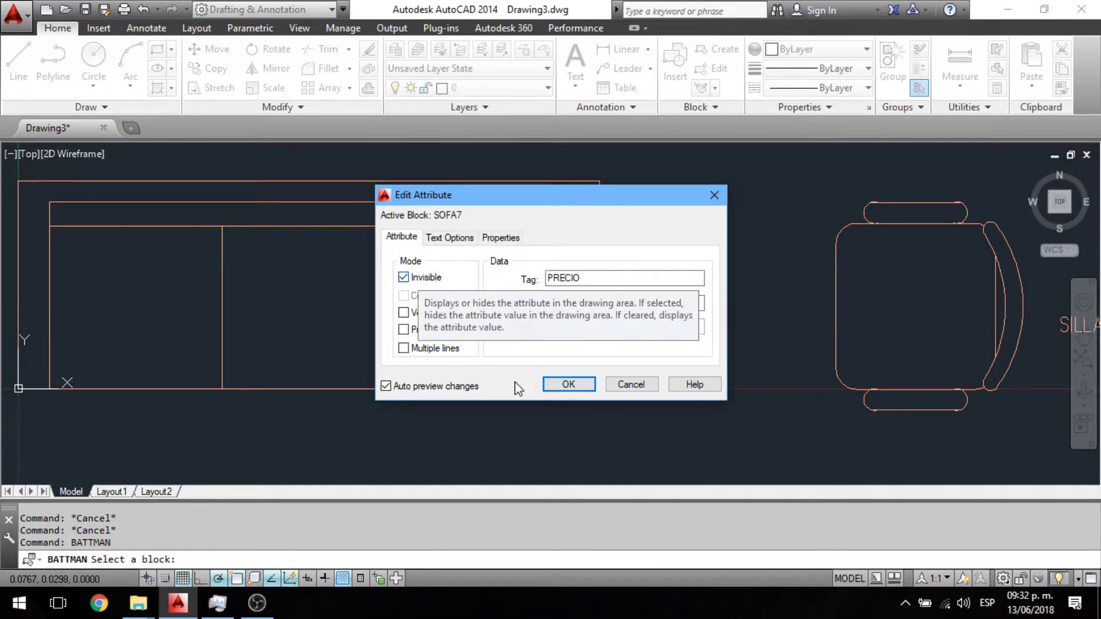
click(422, 280)
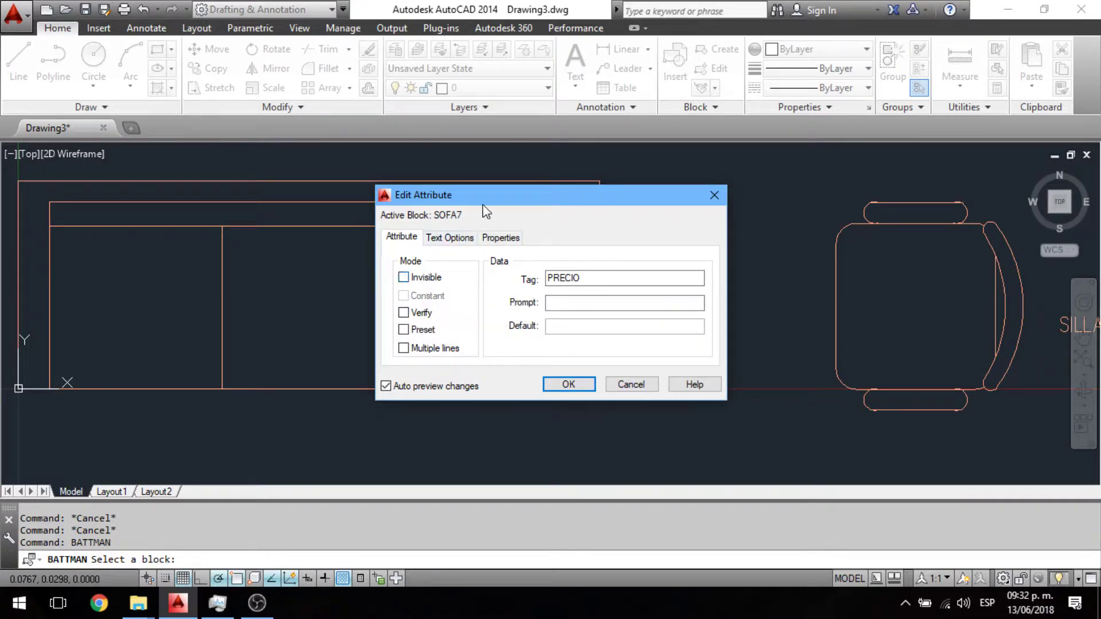
drag(484, 204, 429, 241)
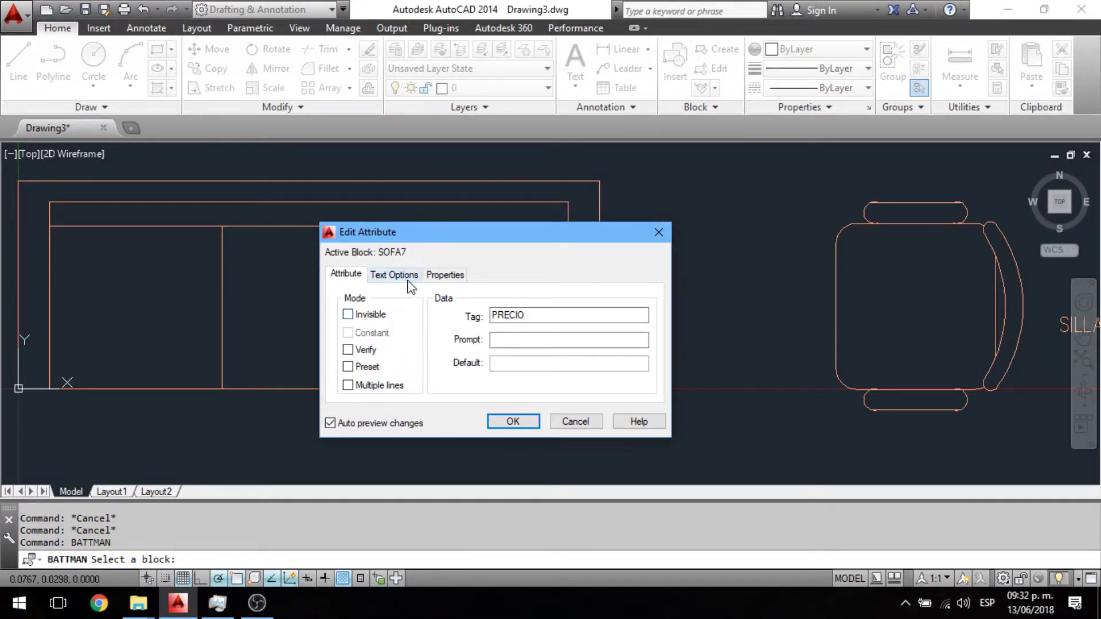
click(511, 422)
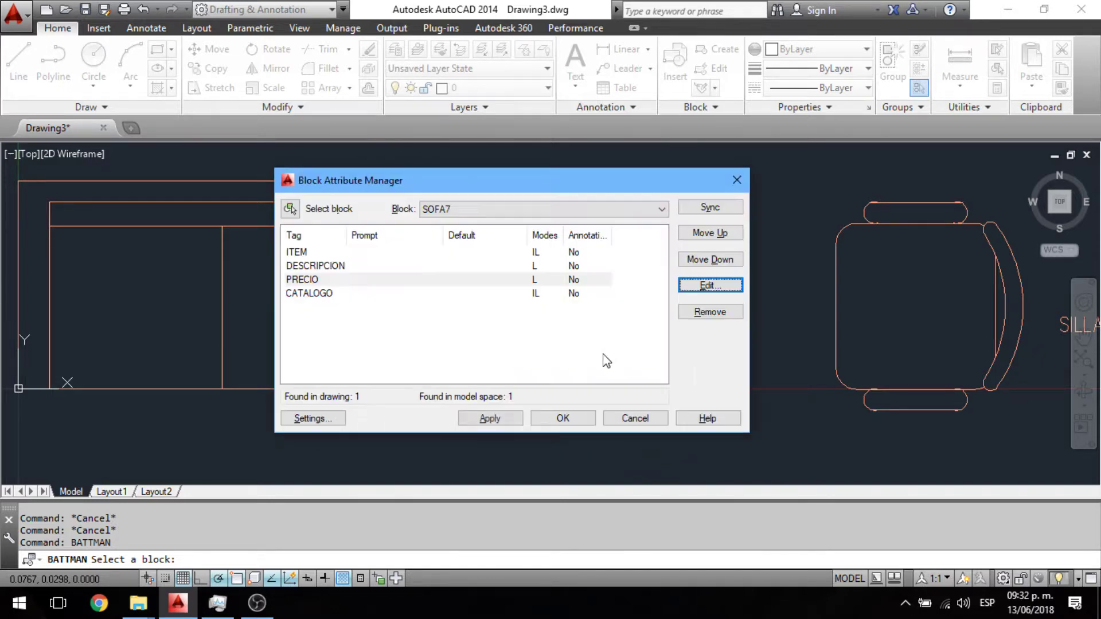
click(576, 418)
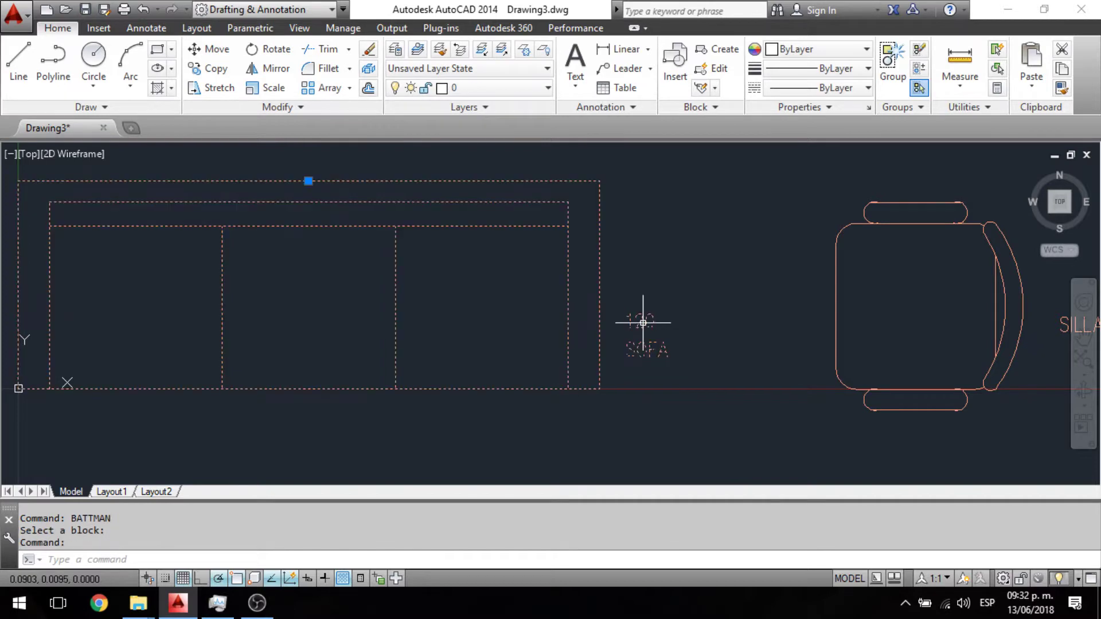
Change the sofa's PRECIO value to 150
double_click(643, 317)
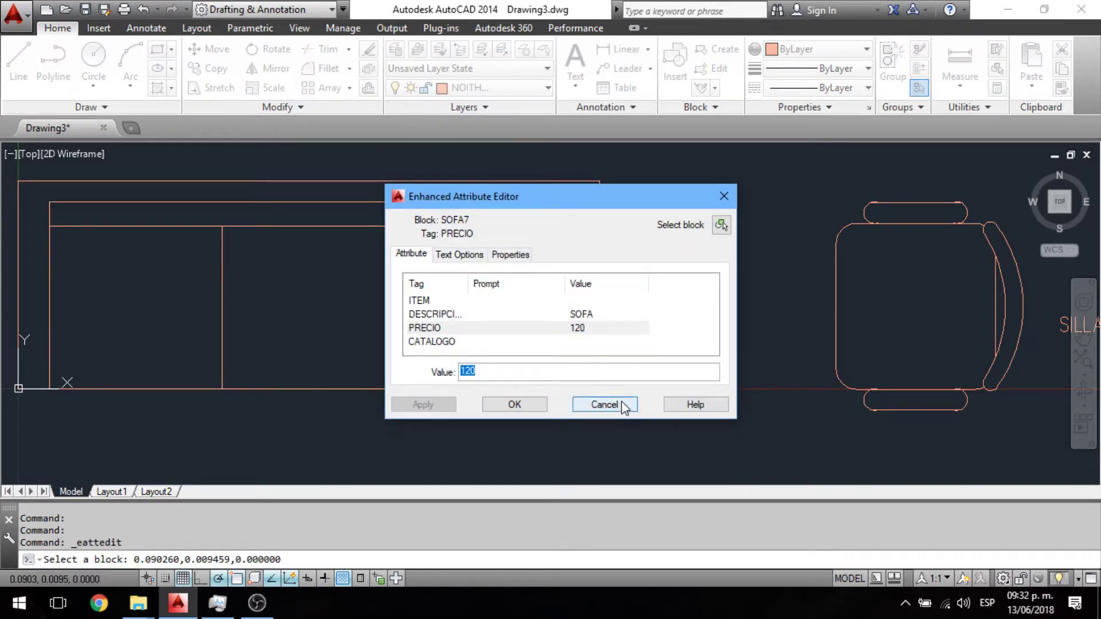
text(15)
click(513, 404)
Review the chair's attribute values, confirming PRECIO is 20, and leave them unchanged
scroll(688, 363, up, 1)
middle_drag(687, 363, 457, 378)
key(Escape)
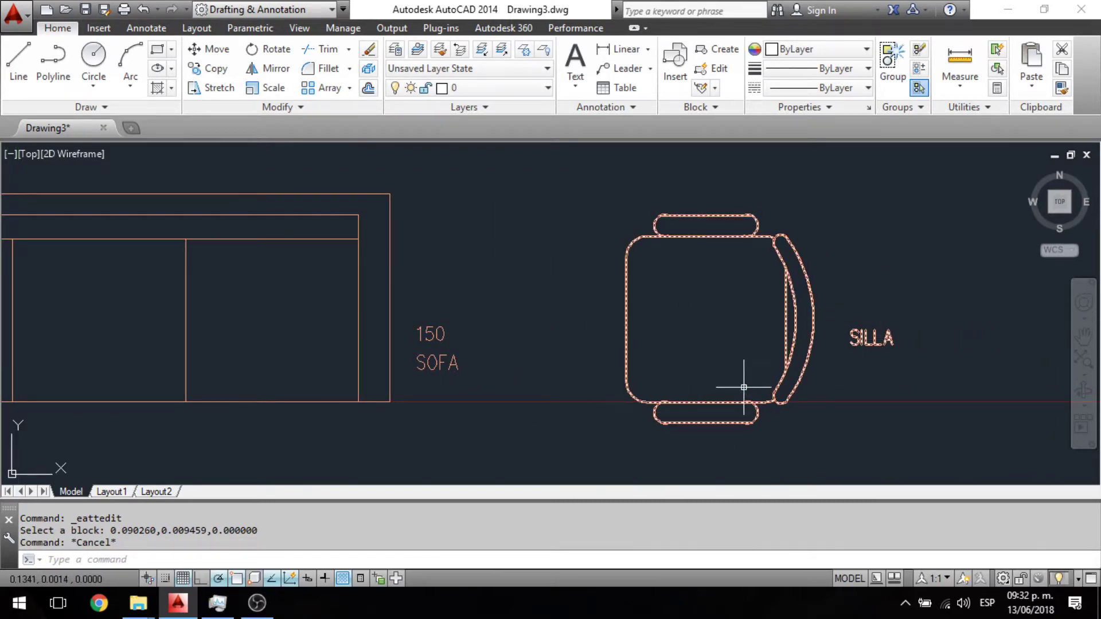
double_click(813, 332)
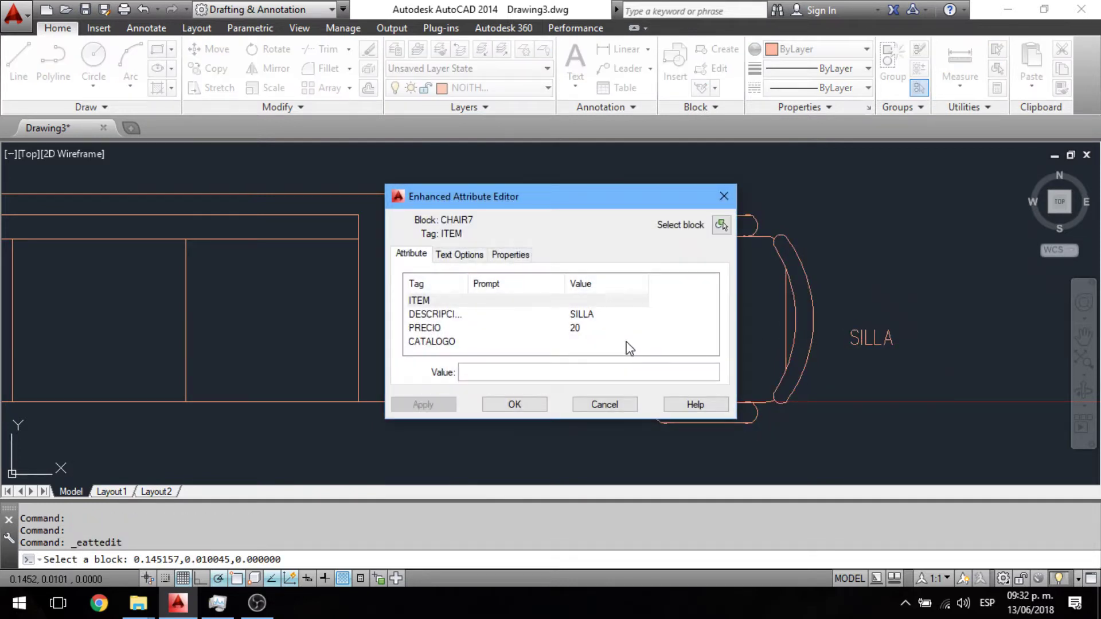
click(602, 340)
click(594, 328)
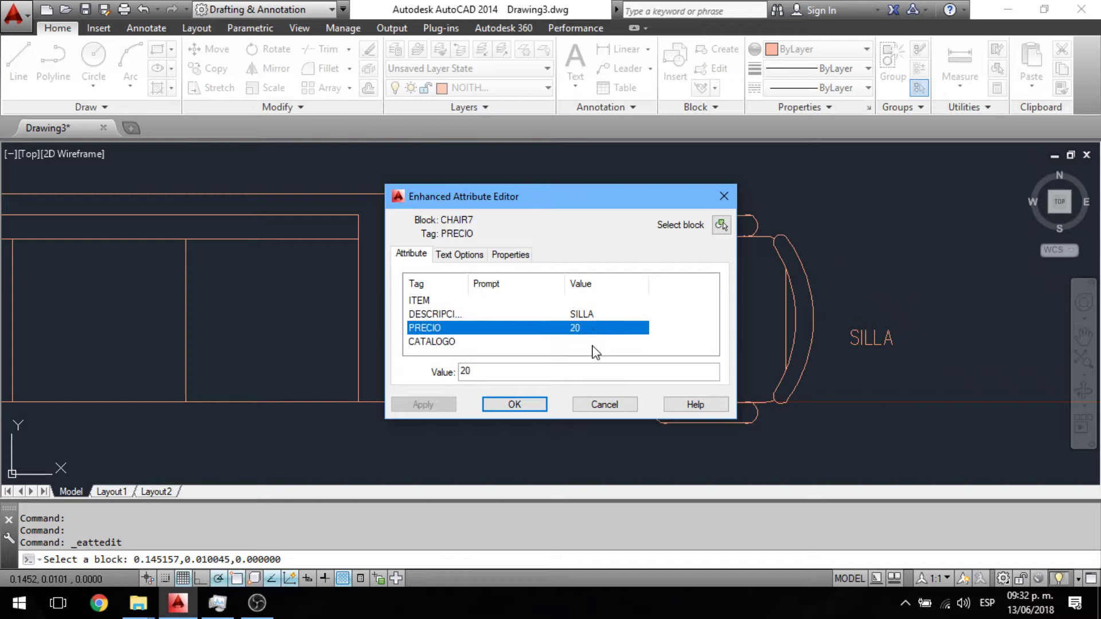
click(626, 404)
In BATTMAN, uncheck Invisible for CHAIR7's PRECIO so 20 shows above SILLA
text(BATTMAN)
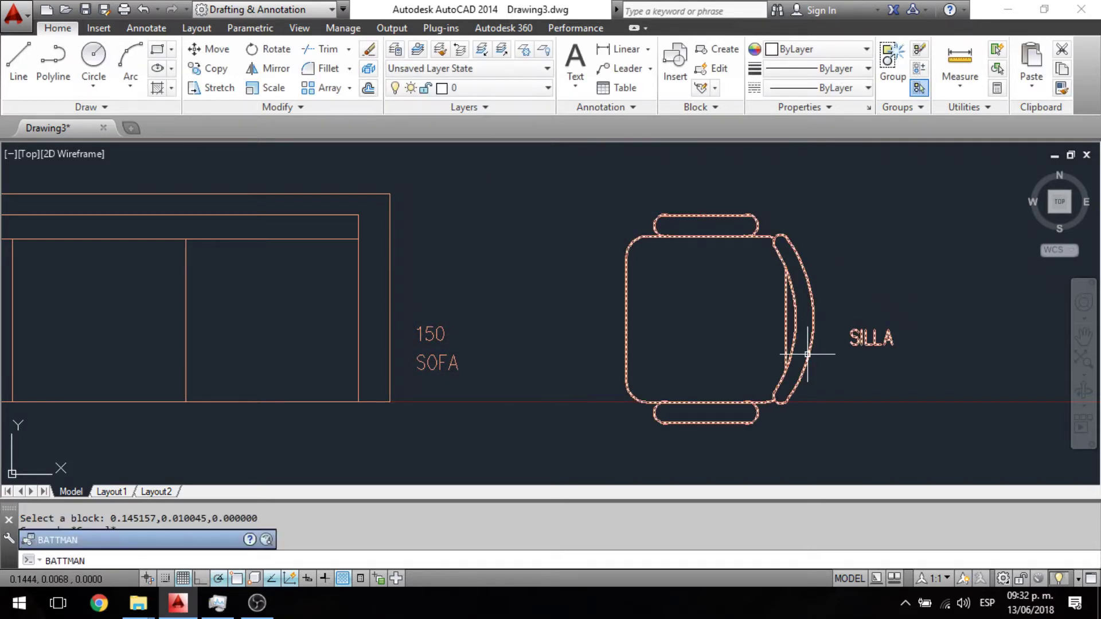
key(Return)
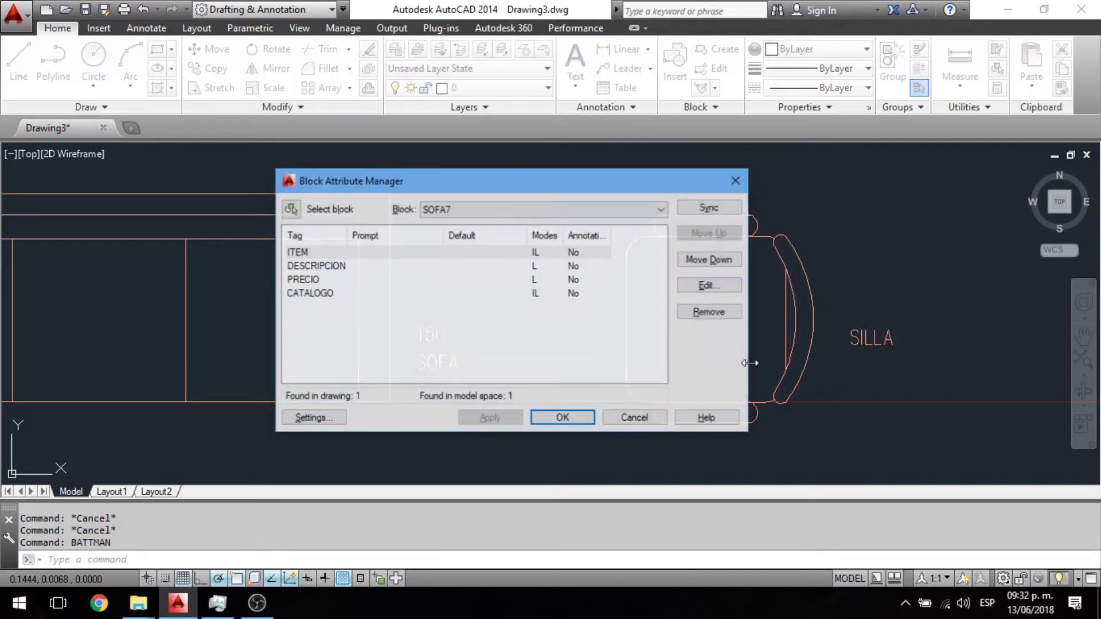
click(291, 209)
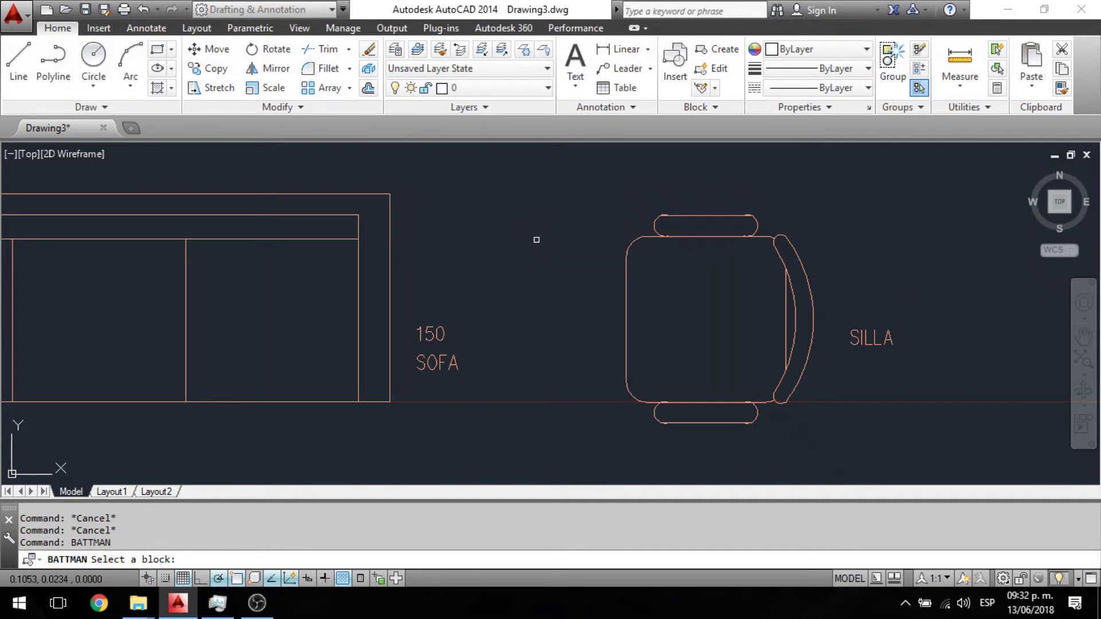
click(750, 237)
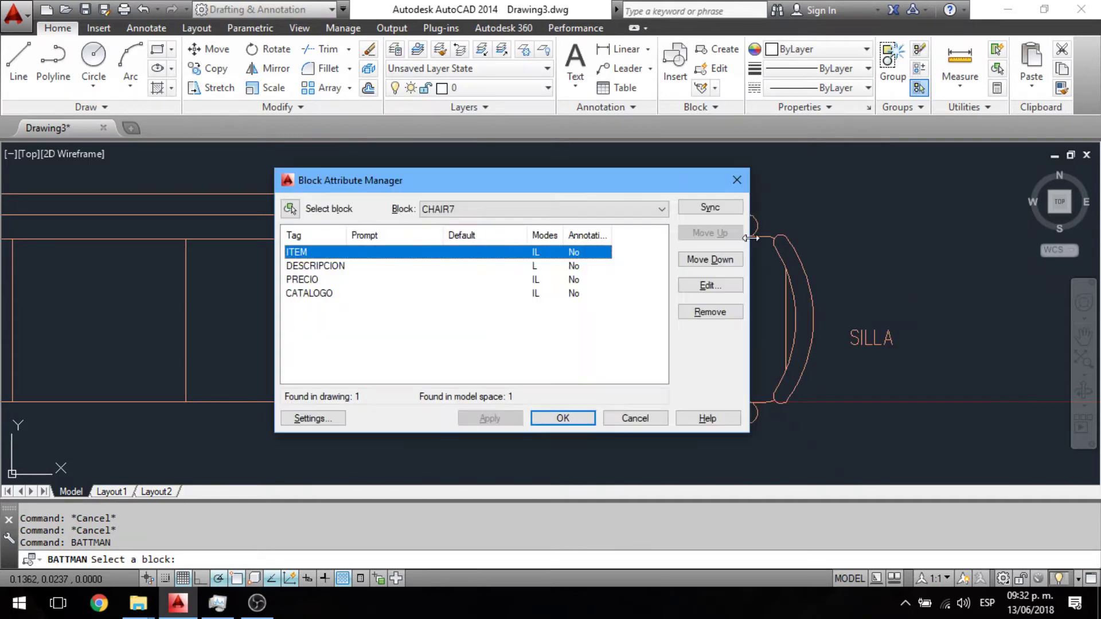
click(359, 280)
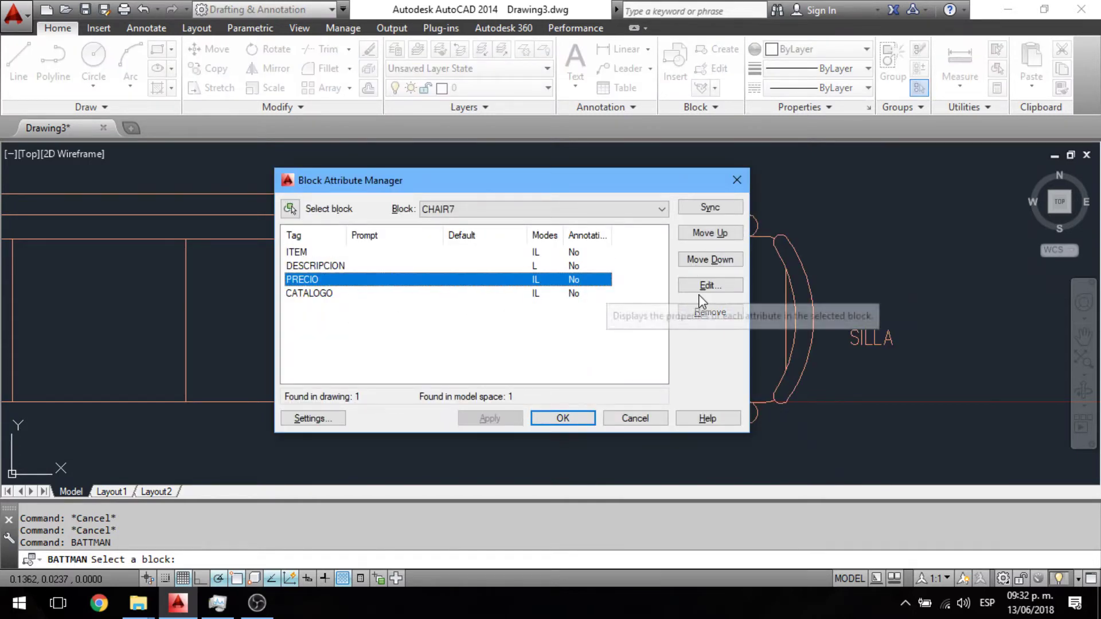
click(710, 285)
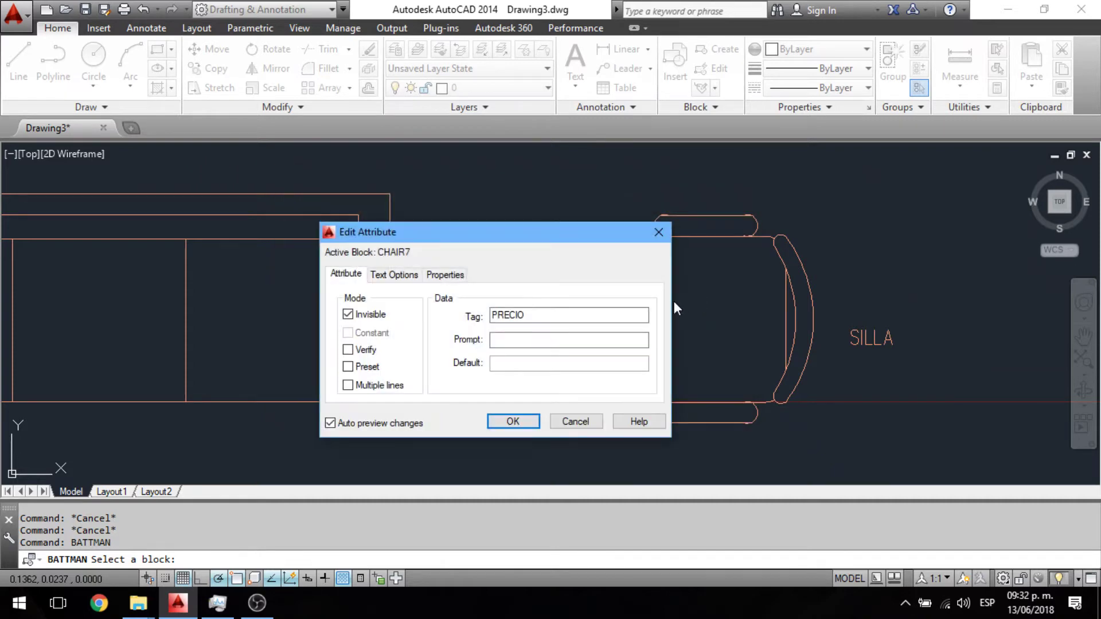
click(347, 315)
drag(455, 234, 557, 196)
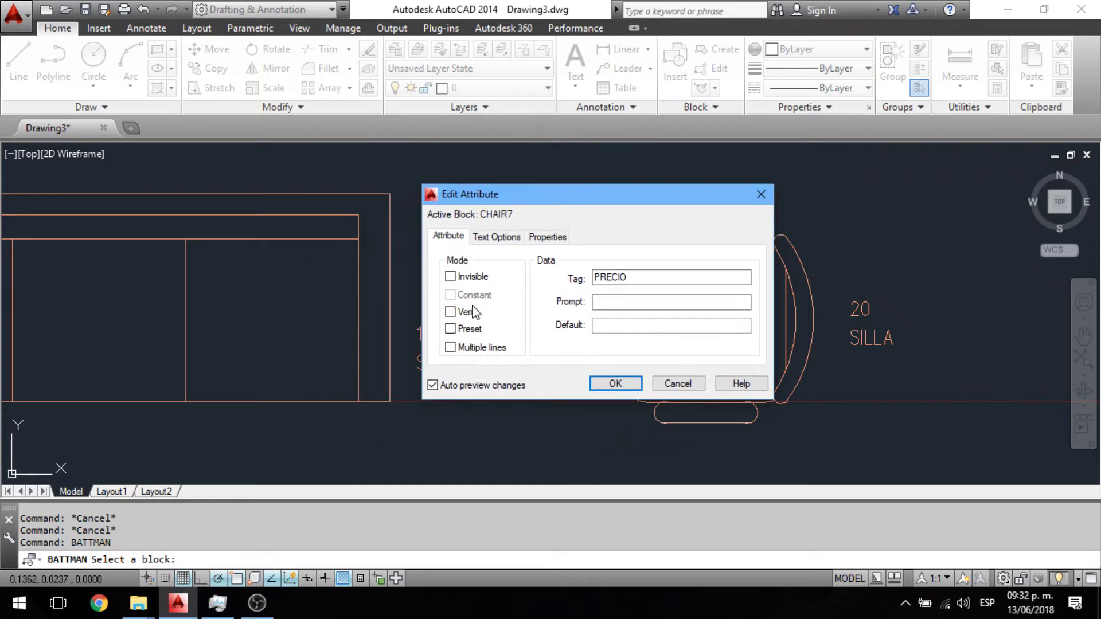
click(615, 384)
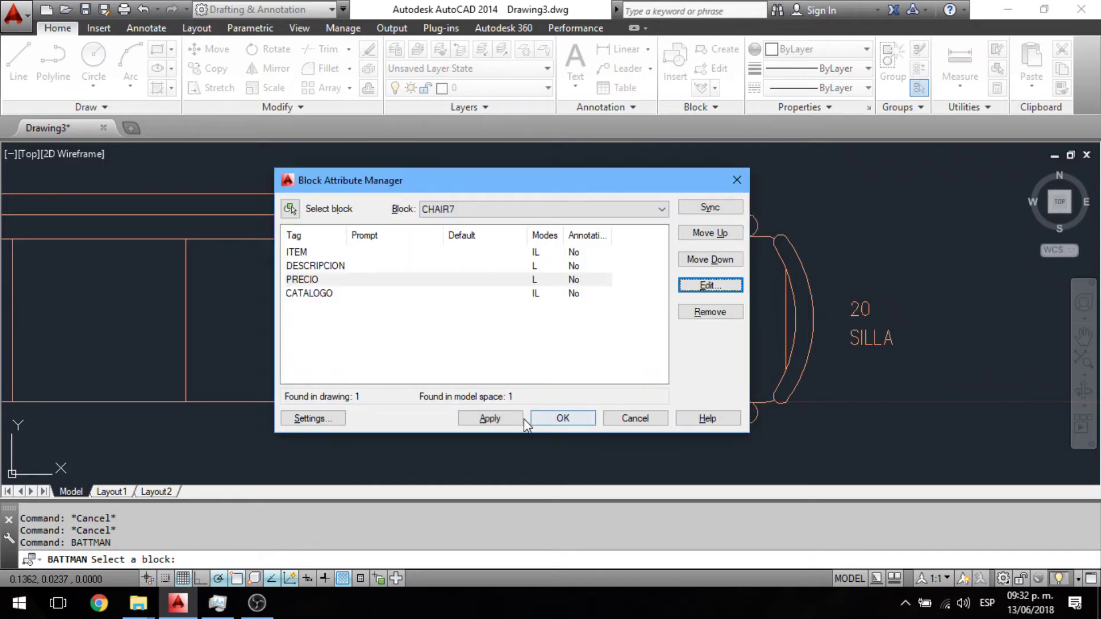
click(511, 418)
click(556, 419)
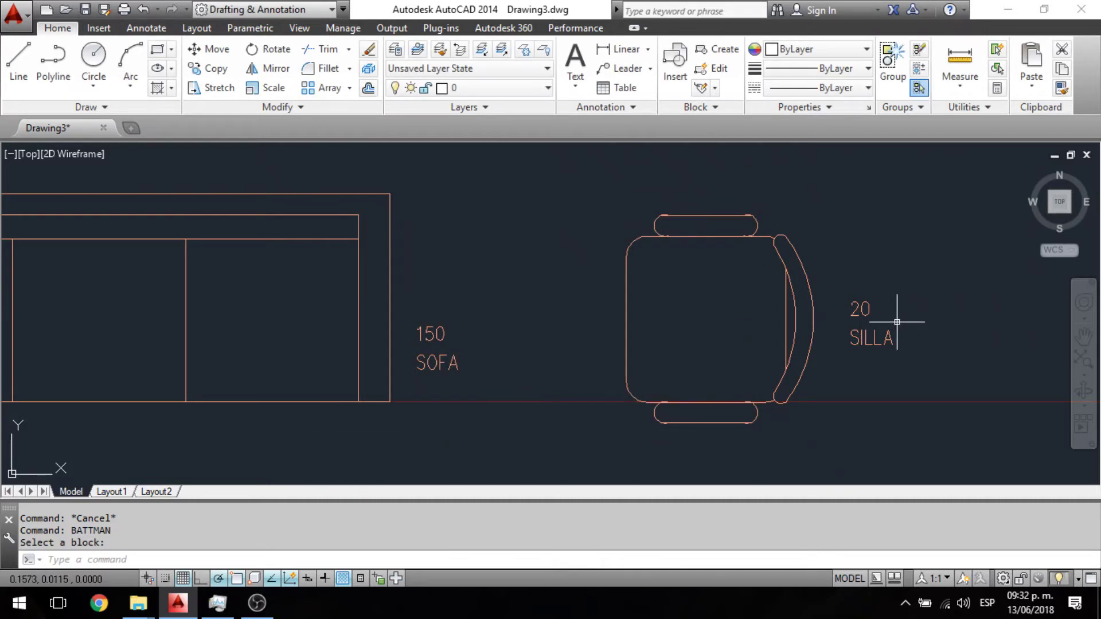
scroll(862, 330, down, 2)
middle_drag(863, 330, 762, 376)
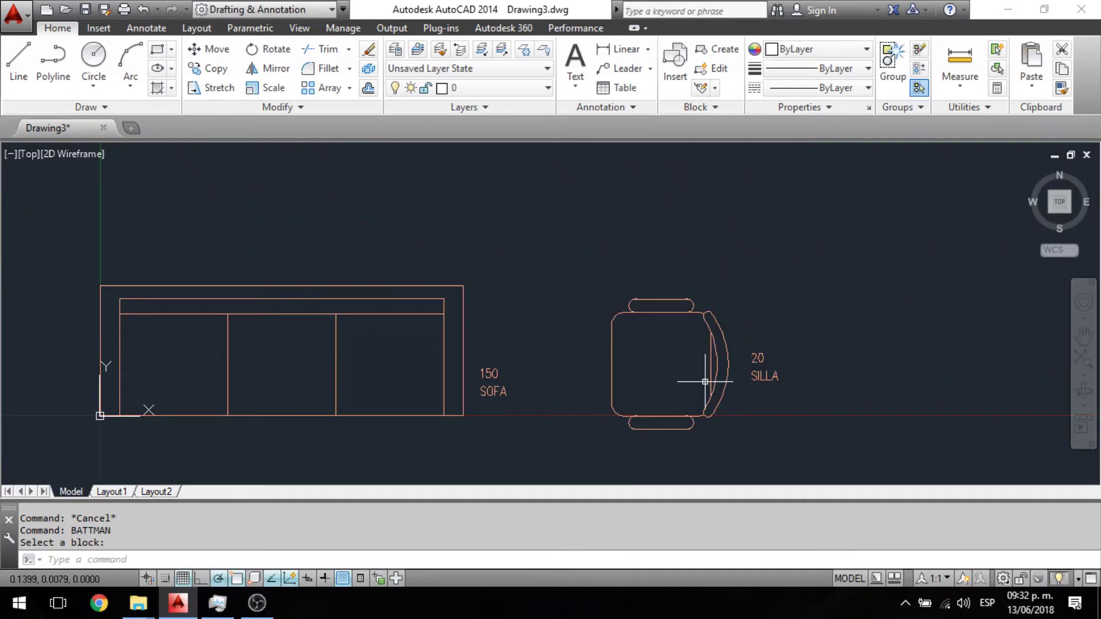
middle_drag(639, 383, 701, 315)
scroll(513, 302, up, 2)
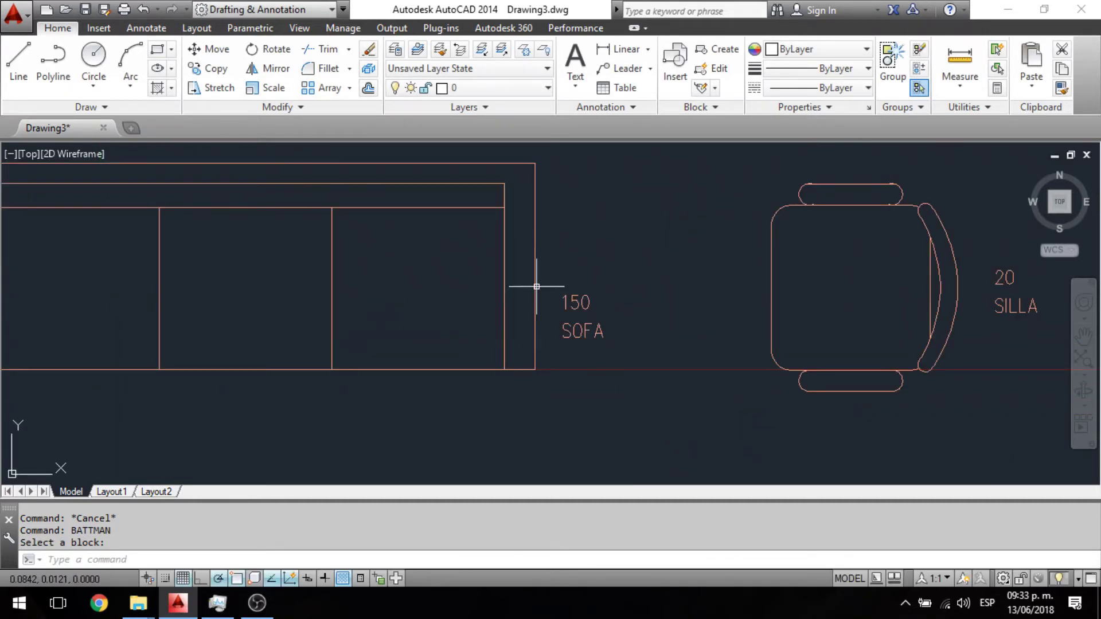
key(Return)
double_click(544, 295)
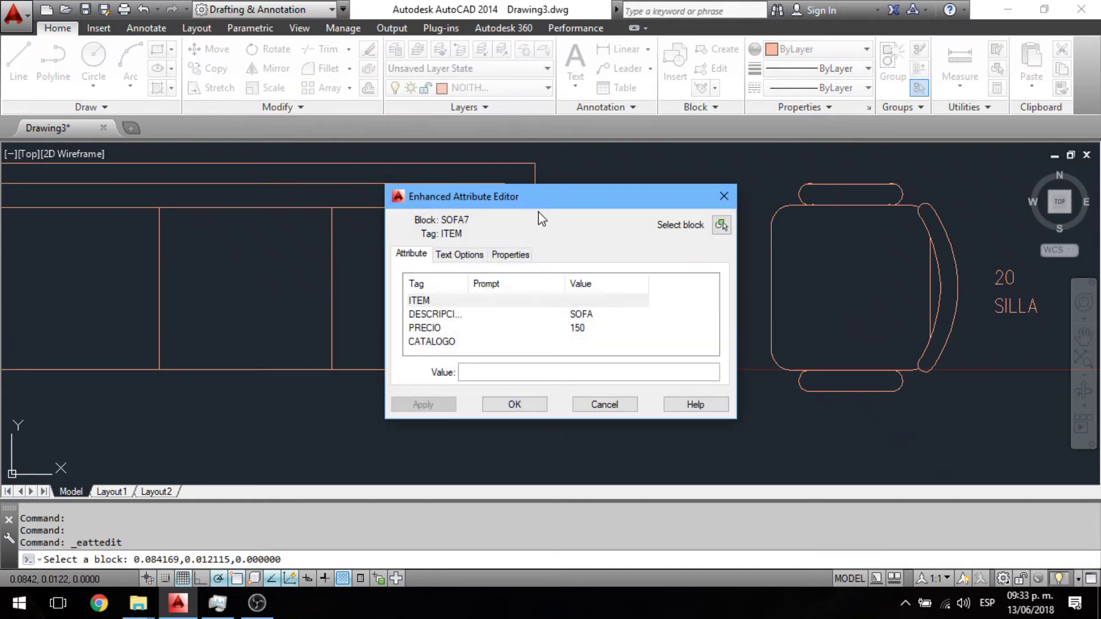
drag(541, 207, 515, 169)
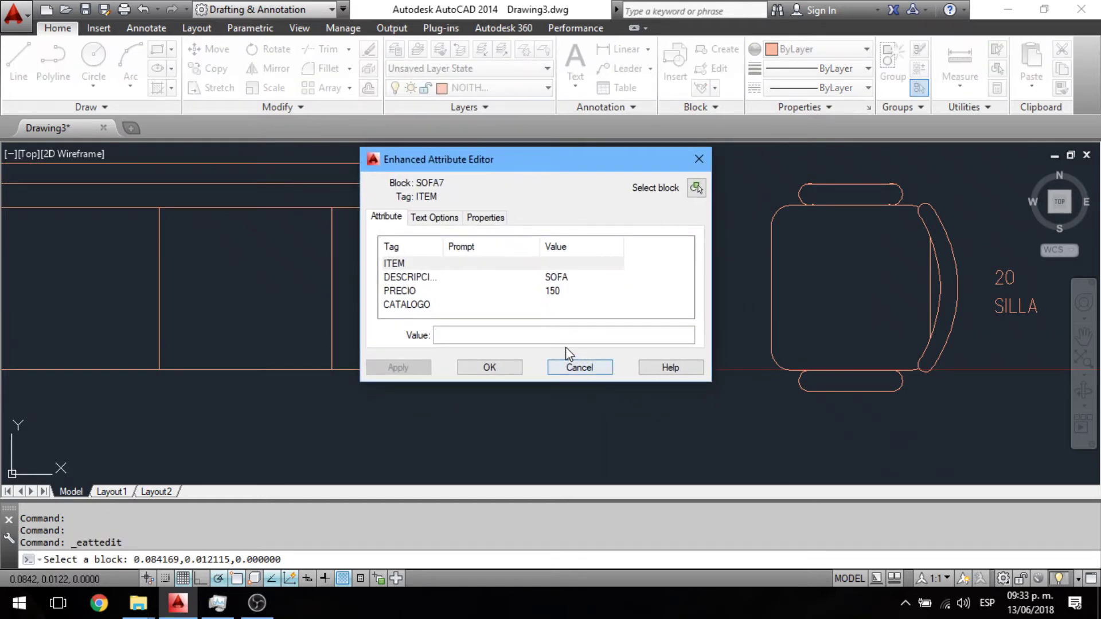
click(567, 291)
click(564, 291)
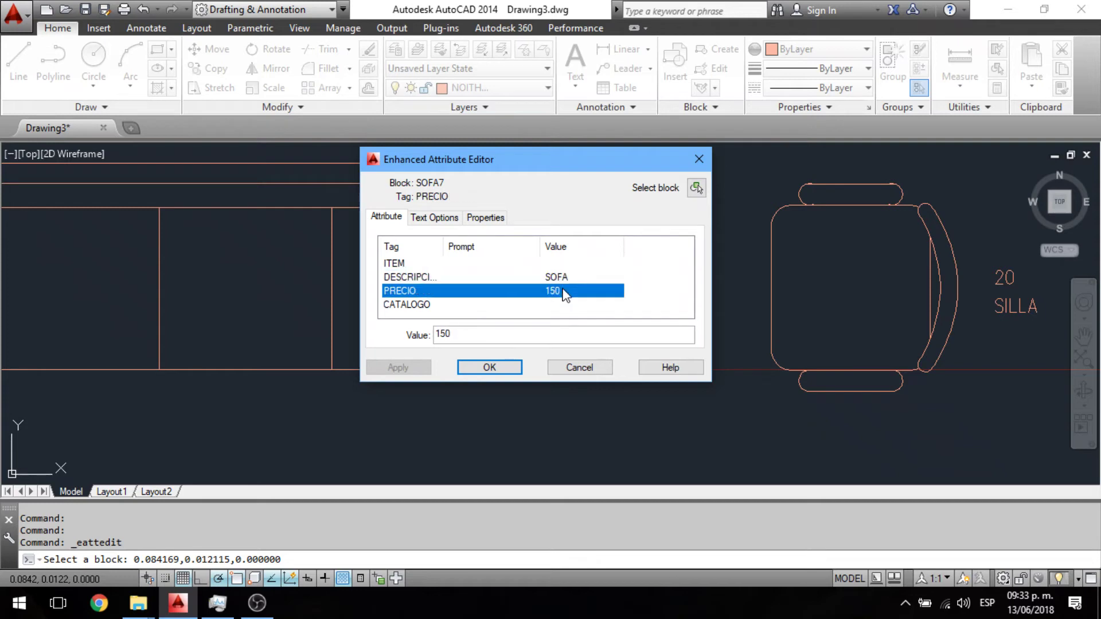
click(562, 280)
click(563, 280)
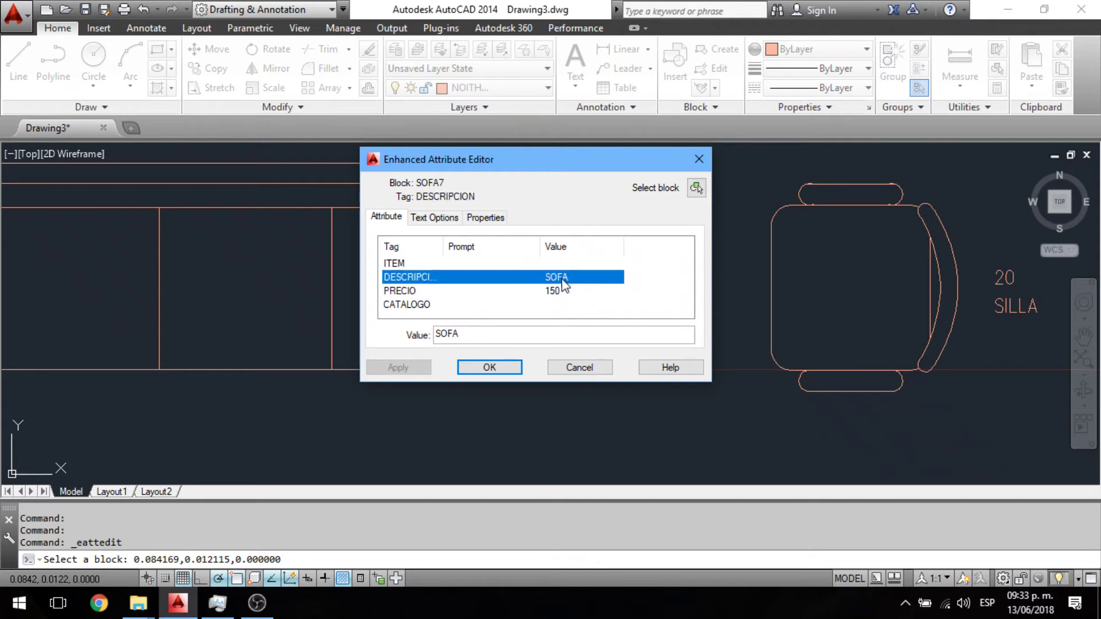
click(562, 291)
click(564, 290)
click(587, 368)
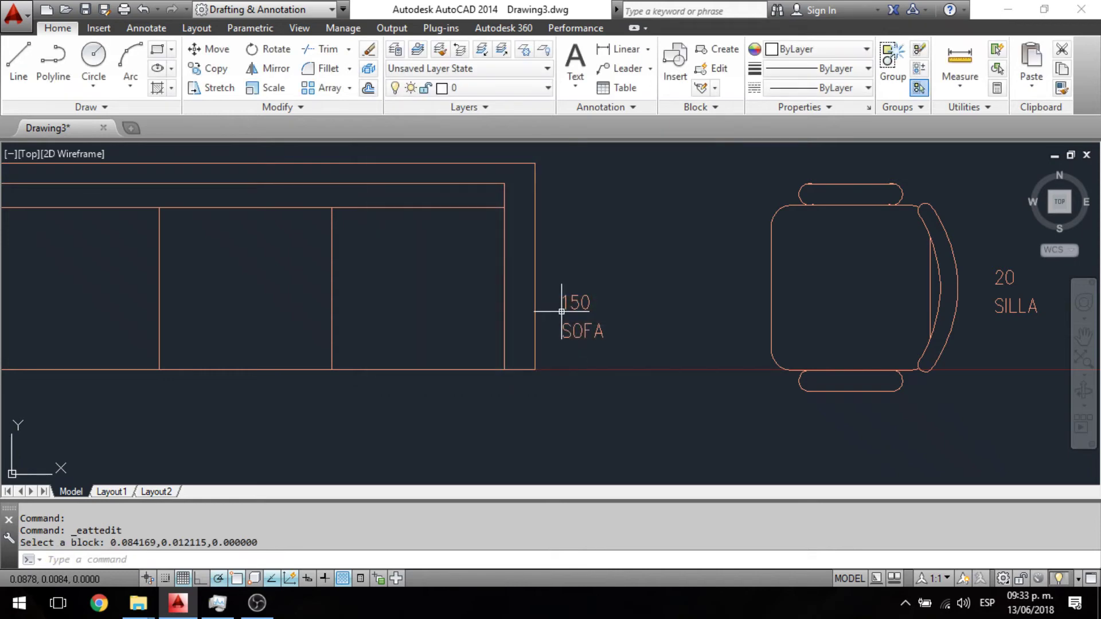
middle_click(641, 349)
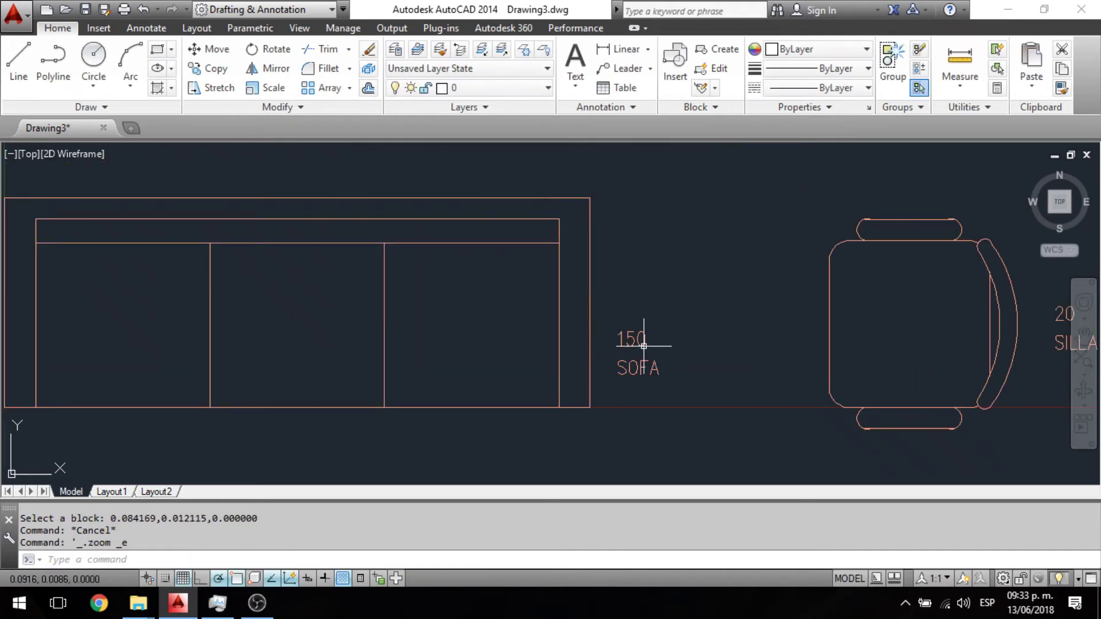
scroll(643, 346, down, 2)
scroll(694, 321, down, 2)
scroll(659, 350, down, 1)
key(Escape)
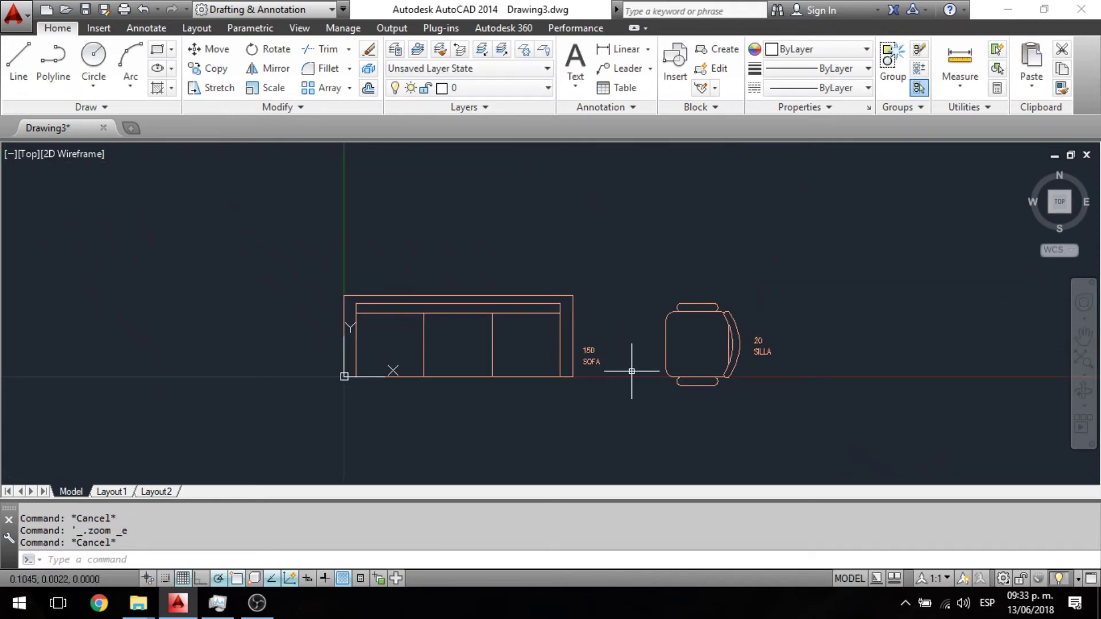
scroll(636, 372, up, 2)
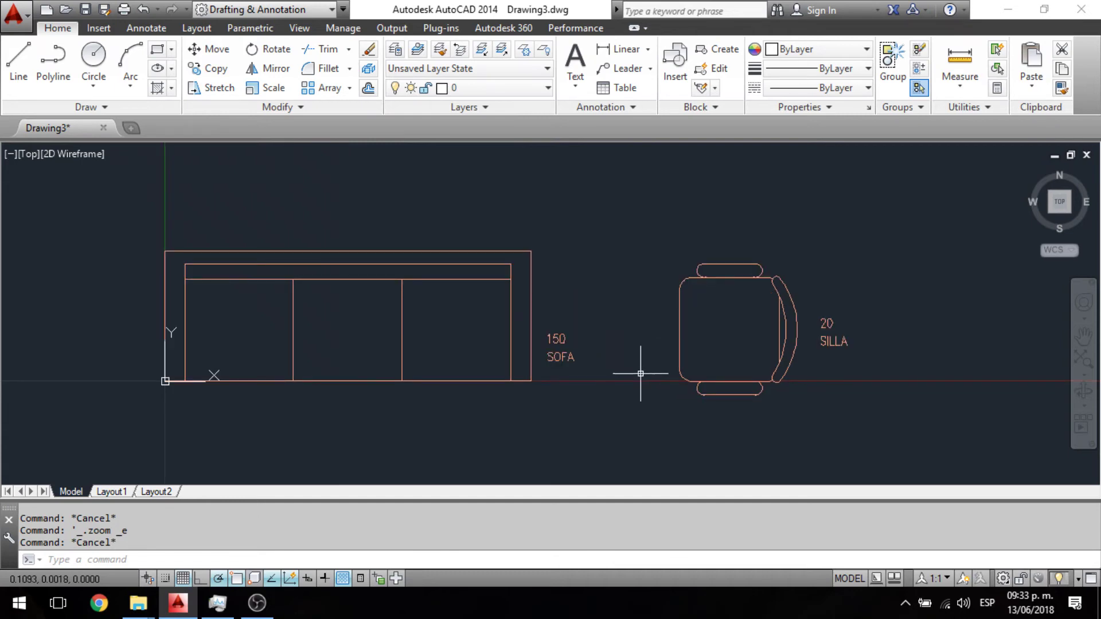
scroll(634, 370, down, 2)
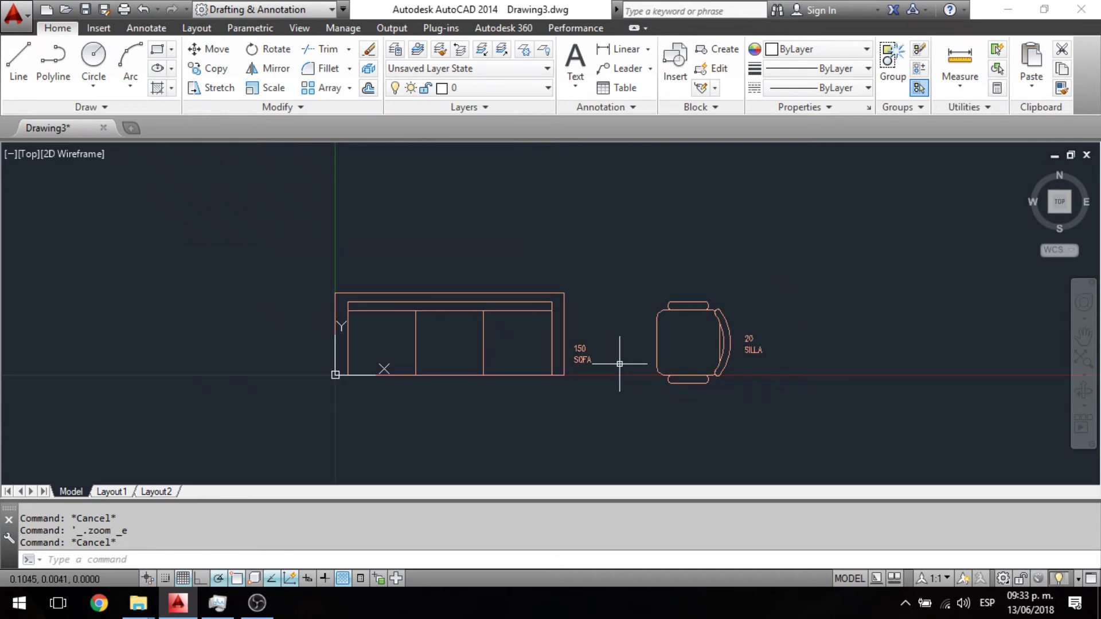
mouse_move(621, 363)
middle_down()
mouse_move(605, 395)
mouse_move(603, 322)
mouse_move(604, 370)
middle_up()
scroll(602, 399, up, 2)
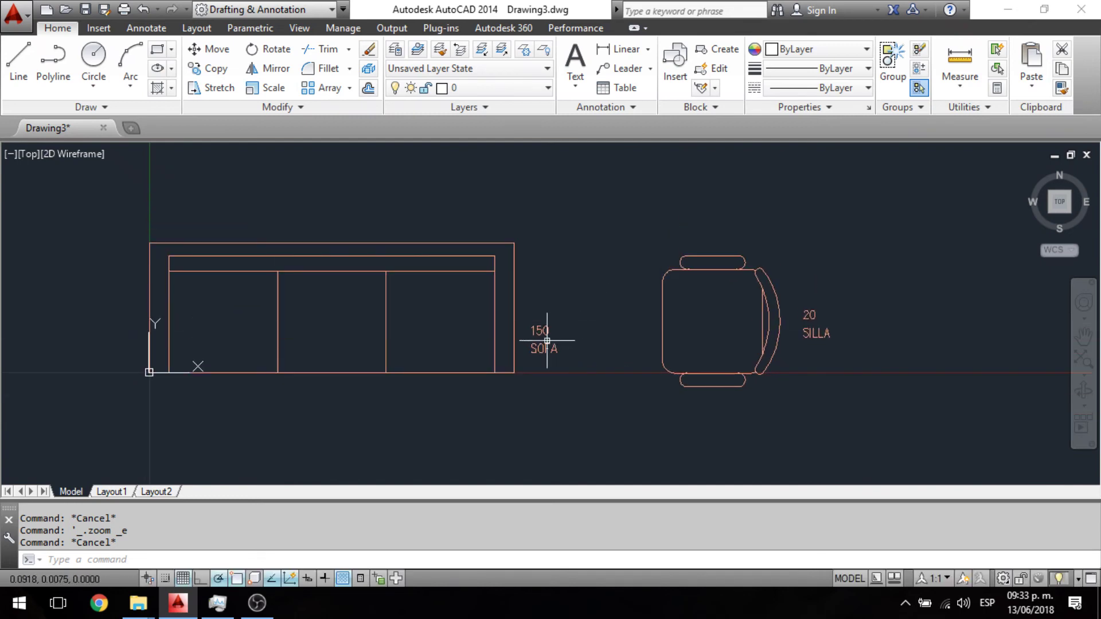
key(Escape)
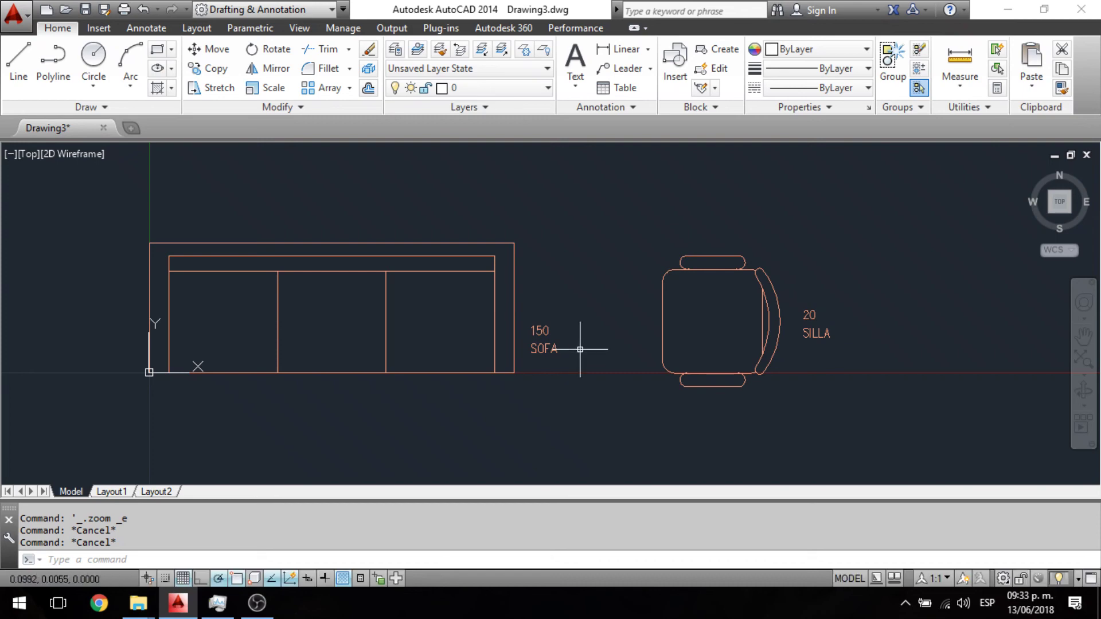
scroll(574, 352, down, 2)
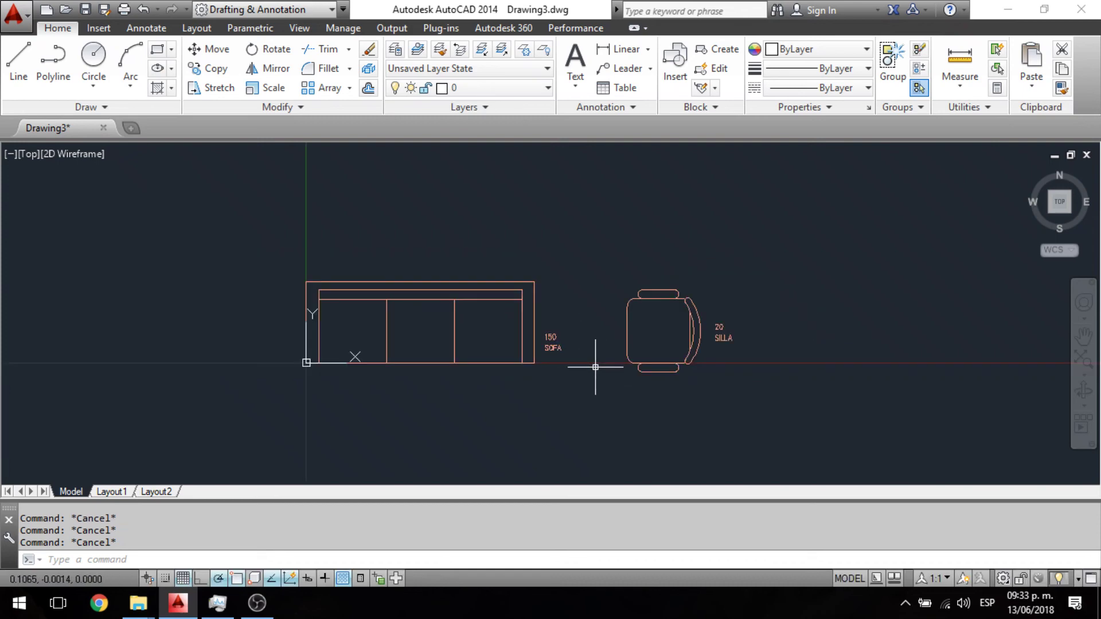
scroll(595, 367, up, 2)
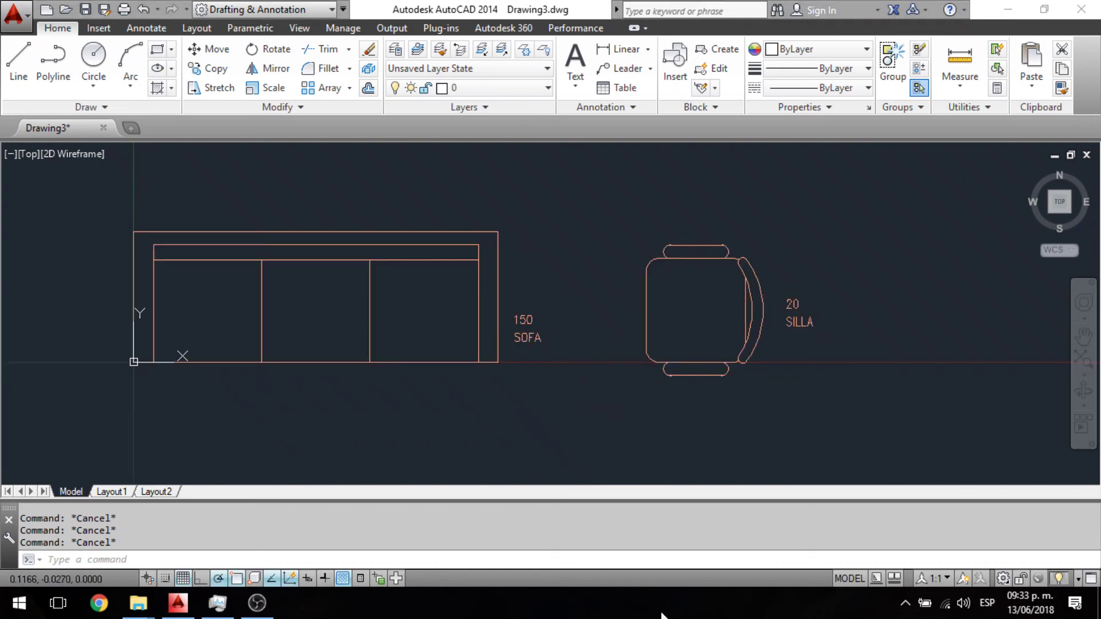